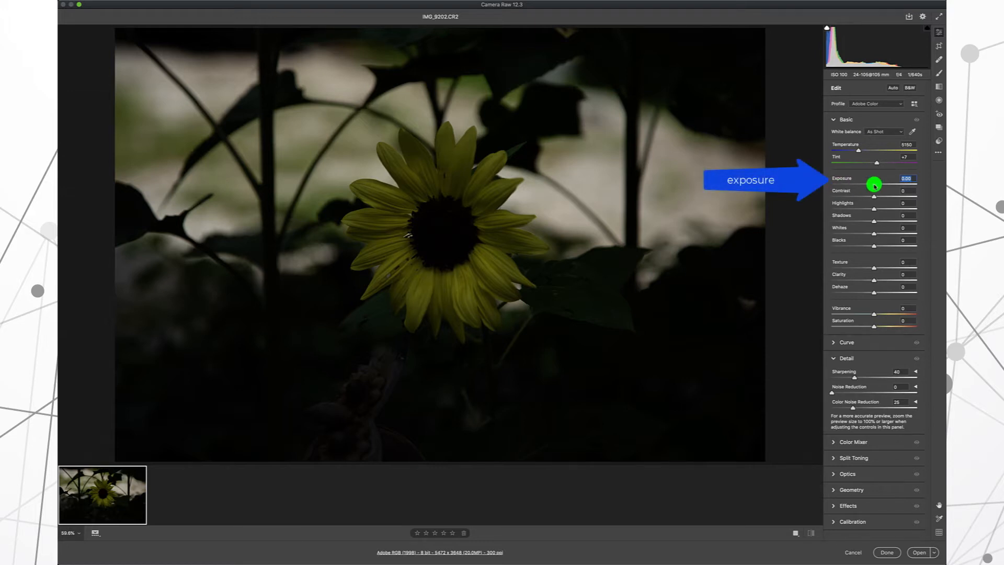
Brighten the dark sunflower photo with exposure +1.50, highlights -64, shadows +42, vibrance +44 and saturation +6.
{"action": "mouse_move", "coordinate": [875, 186]}
{"action": "left_mouse_down"}
{"action": "mouse_move", "coordinate": [891, 184]}
{"action": "mouse_move", "coordinate": [852, 183]}
{"action": "mouse_move", "coordinate": [887, 183]}
{"action": "left_mouse_up"}
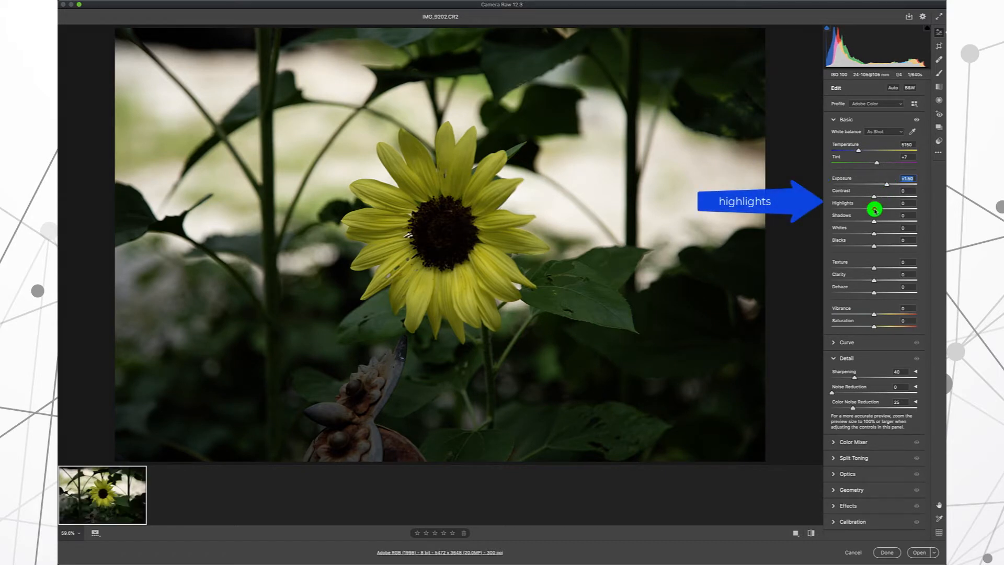
{"action": "left_click_drag", "start_coordinate": [874, 209], "coordinate": [847, 209]}
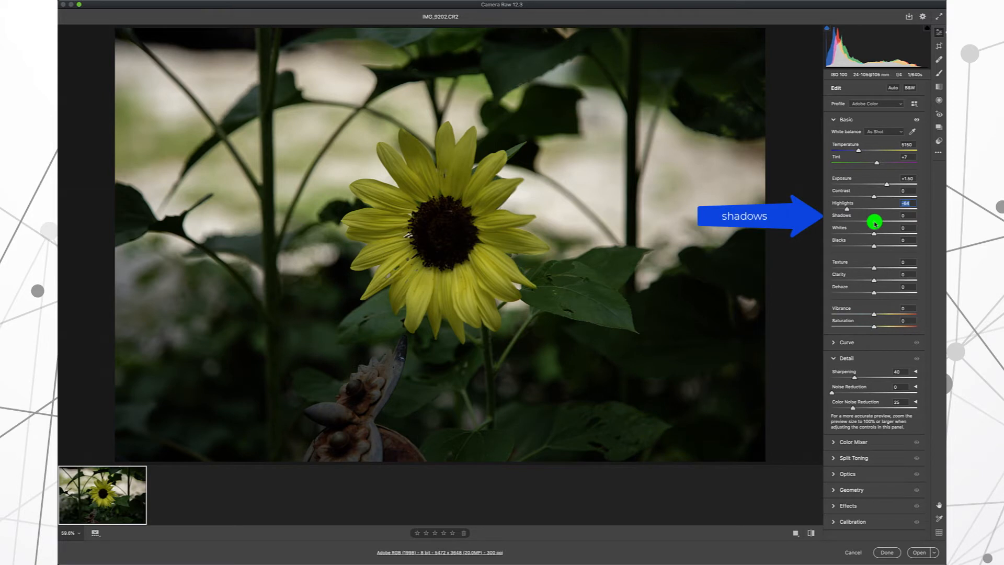
{"action": "mouse_move", "coordinate": [874, 223]}
{"action": "left_mouse_down"}
{"action": "mouse_move", "coordinate": [907, 217]}
{"action": "mouse_move", "coordinate": [893, 217]}
{"action": "left_mouse_up"}
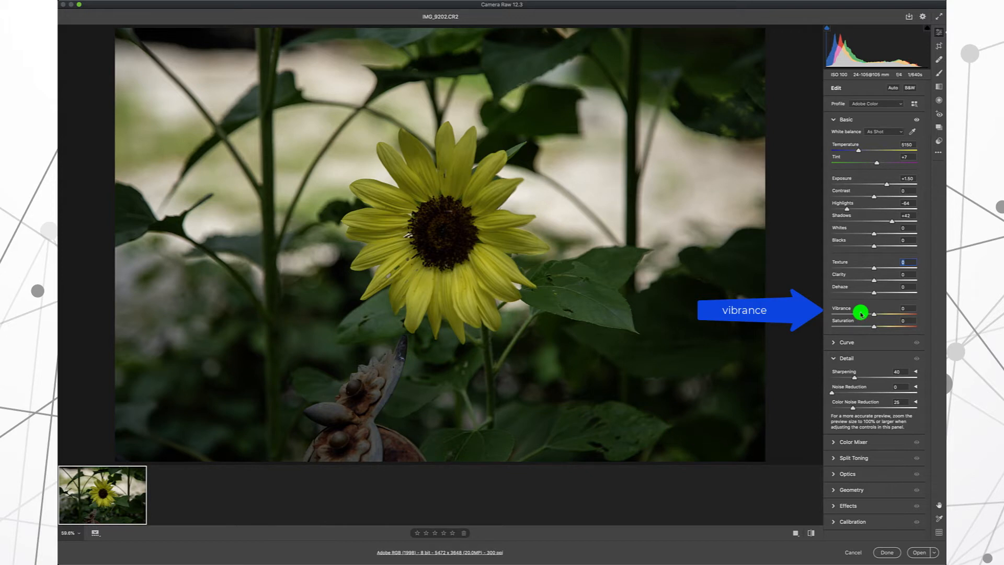
{"action": "left_click_drag", "start_coordinate": [861, 313], "coordinate": [892, 309]}
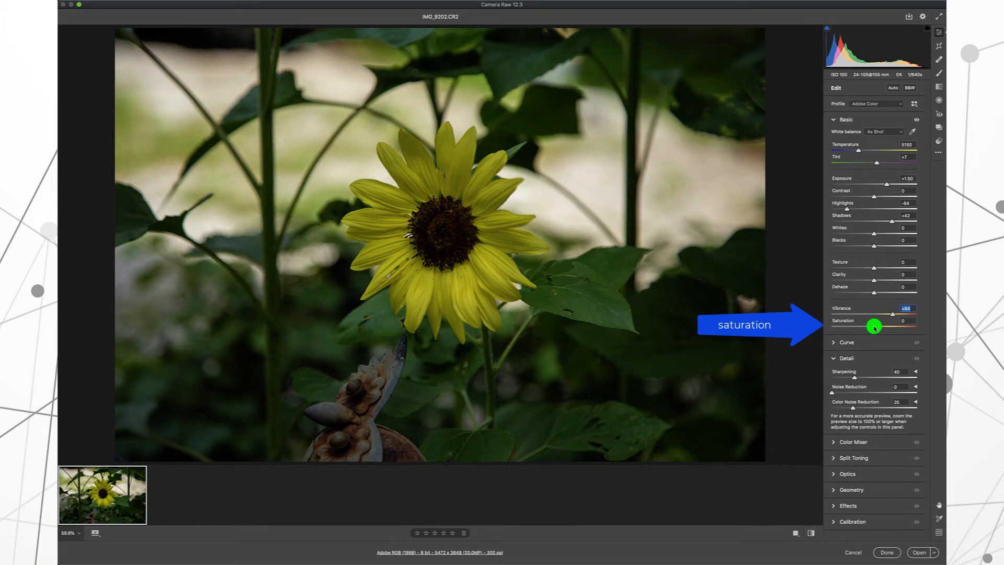
{"action": "mouse_move", "coordinate": [875, 328]}
{"action": "left_mouse_down"}
{"action": "mouse_move", "coordinate": [906, 323]}
{"action": "mouse_move", "coordinate": [868, 327]}
{"action": "mouse_move", "coordinate": [877, 326]}
{"action": "left_mouse_up"}
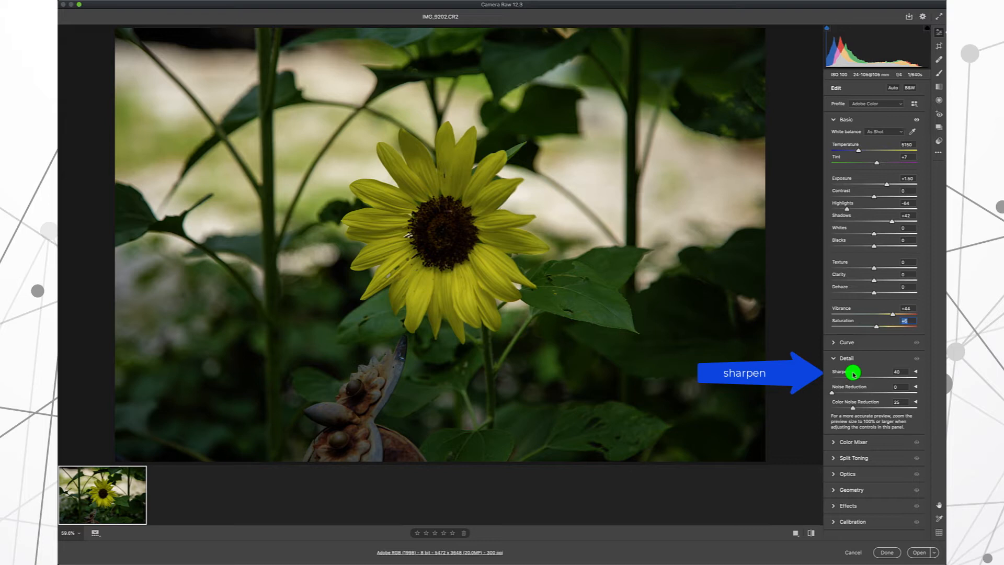
Set sharpening to 125 and noise reduction to 30, and open the developed sunflower photo in Photoshop.
{"action": "left_click_drag", "start_coordinate": [854, 375], "coordinate": [900, 371]}
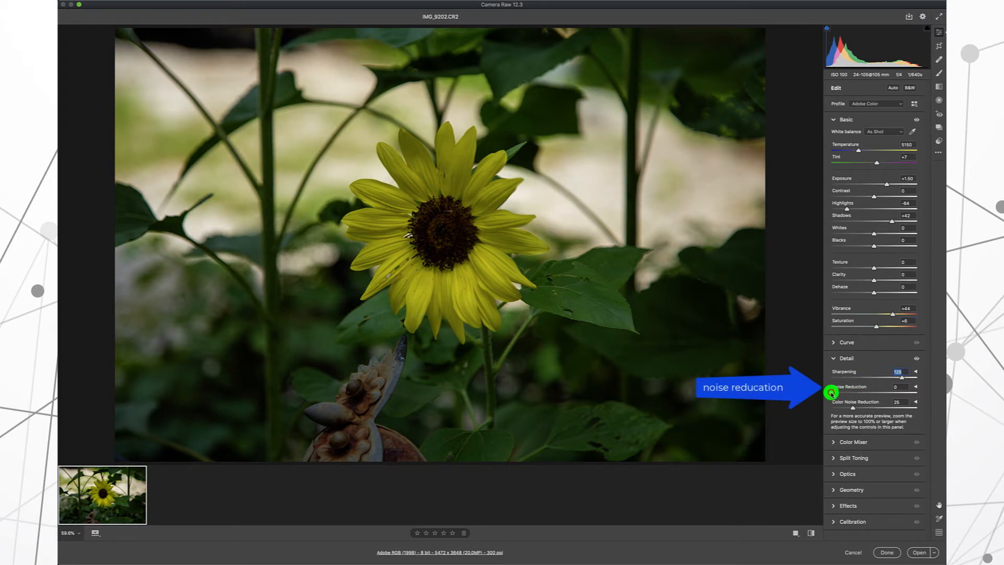
{"action": "left_click_drag", "start_coordinate": [831, 393], "coordinate": [857, 390]}
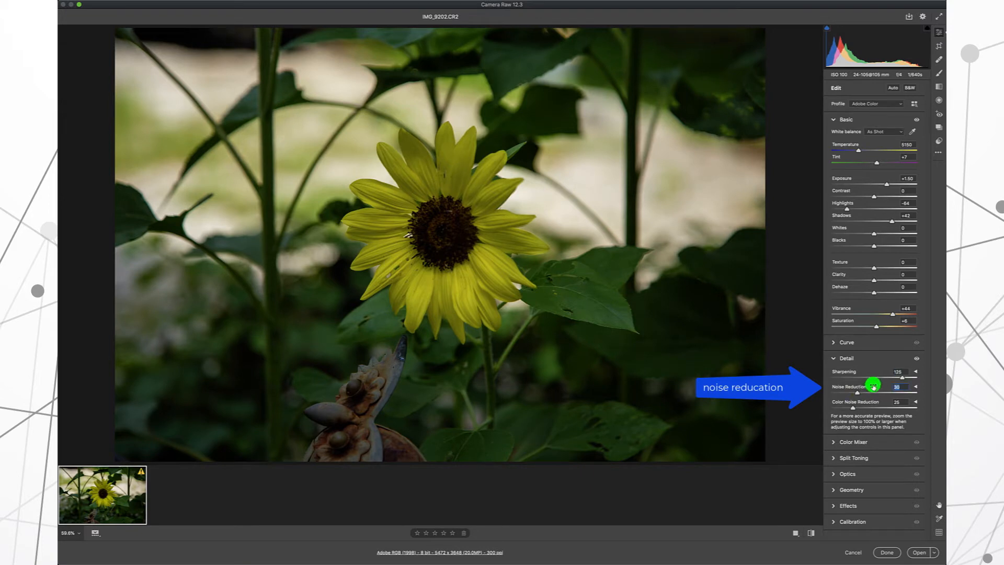
{"action": "left_click", "coordinate": [919, 552]}
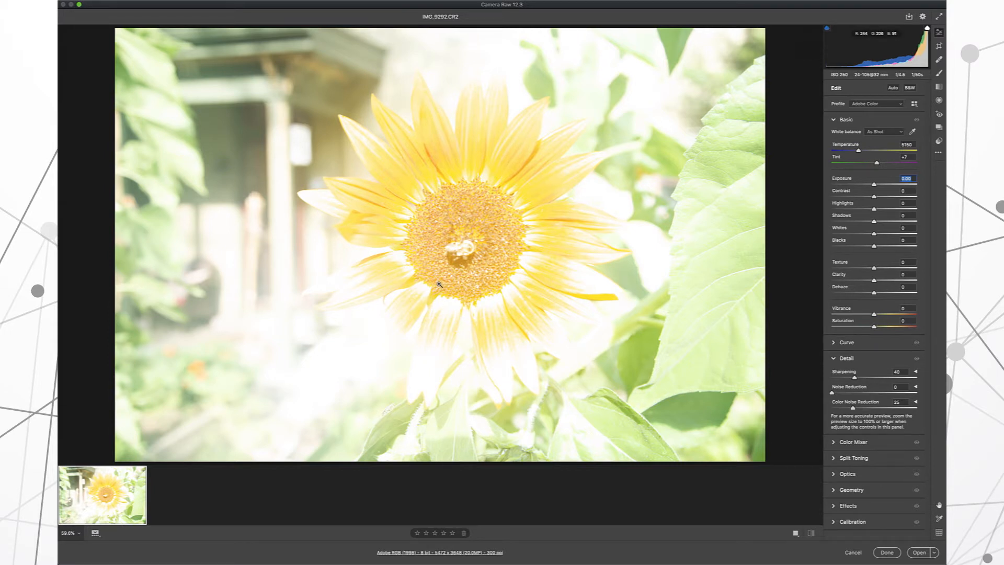
Correct the overexposed sunflower photo with exposure -2.90, contrast +47, highlights -47 and shadows +1, and increase its texture.
{"action": "left_click", "coordinate": [402, 238]}
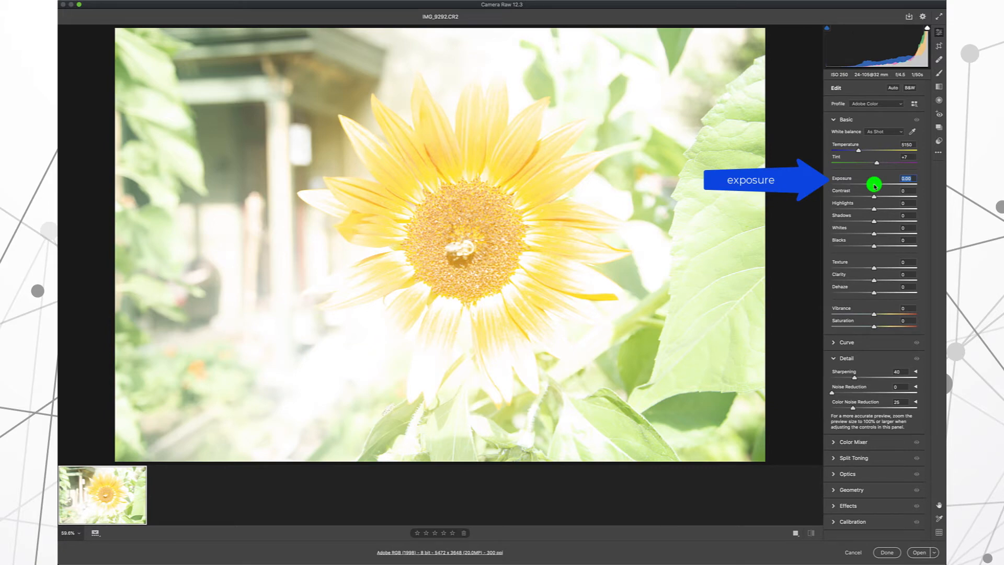
{"action": "left_click_drag", "start_coordinate": [875, 185], "coordinate": [848, 188]}
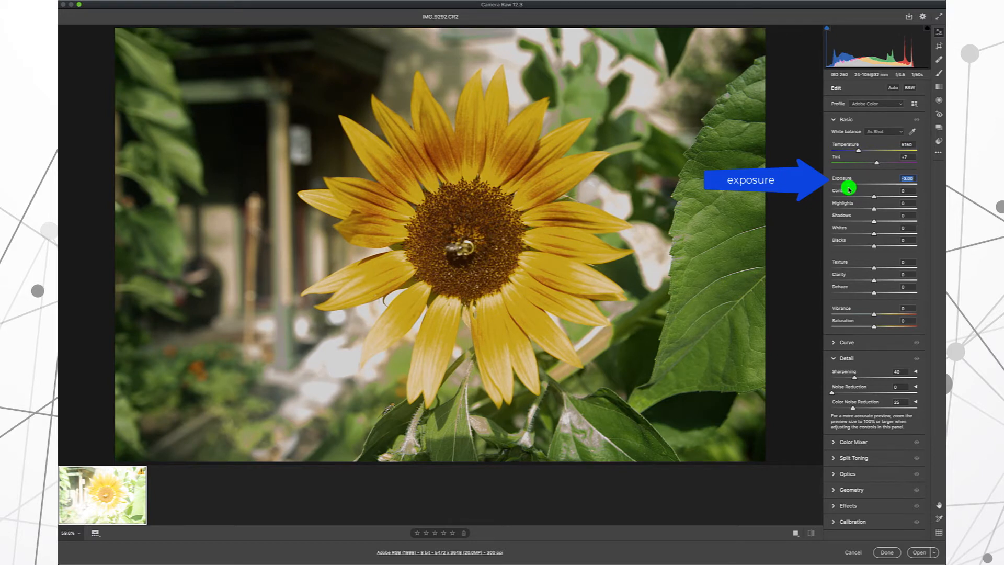
{"action": "left_click_drag", "start_coordinate": [849, 189], "coordinate": [850, 188]}
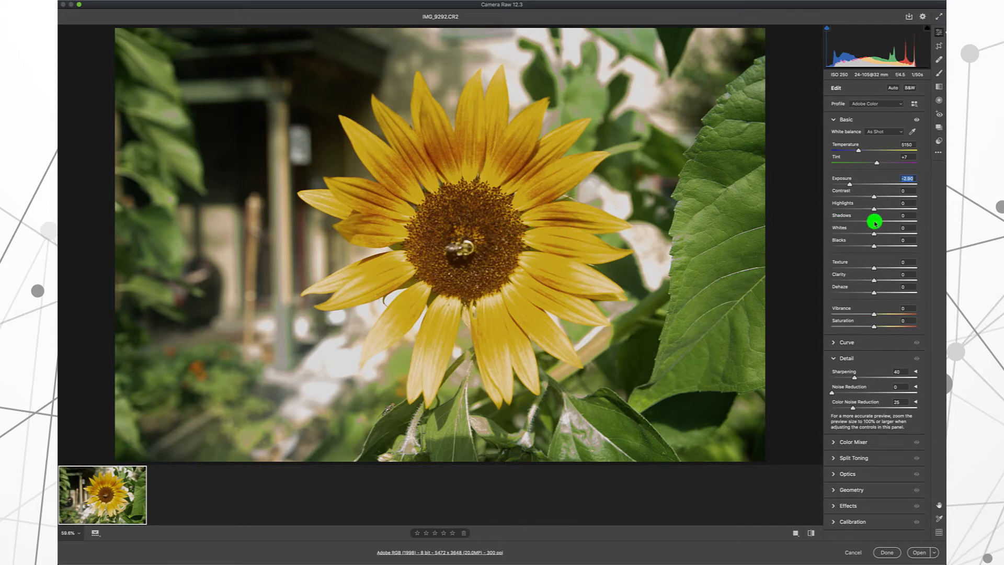
{"action": "left_click_drag", "start_coordinate": [875, 222], "coordinate": [896, 197]}
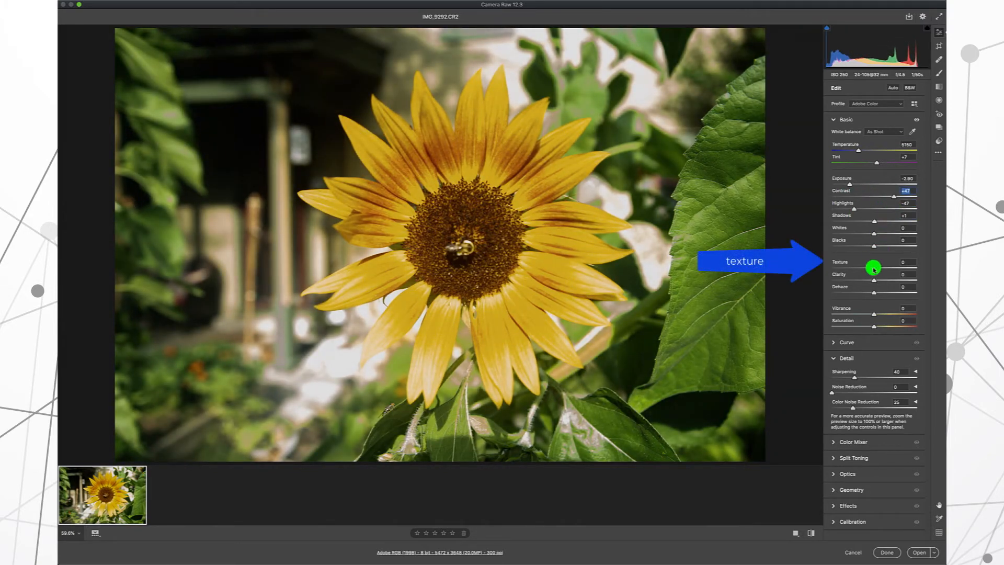
{"action": "left_click_drag", "start_coordinate": [874, 269], "coordinate": [893, 311]}
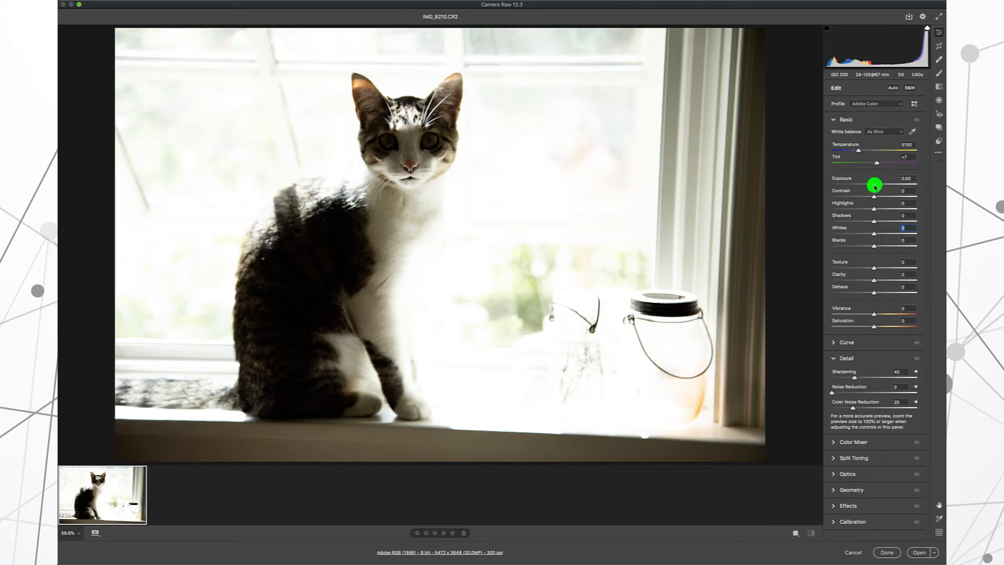
Darken the backlit cat photo slightly by setting its exposure to -0.50.
{"action": "left_click_drag", "start_coordinate": [875, 187], "coordinate": [852, 188]}
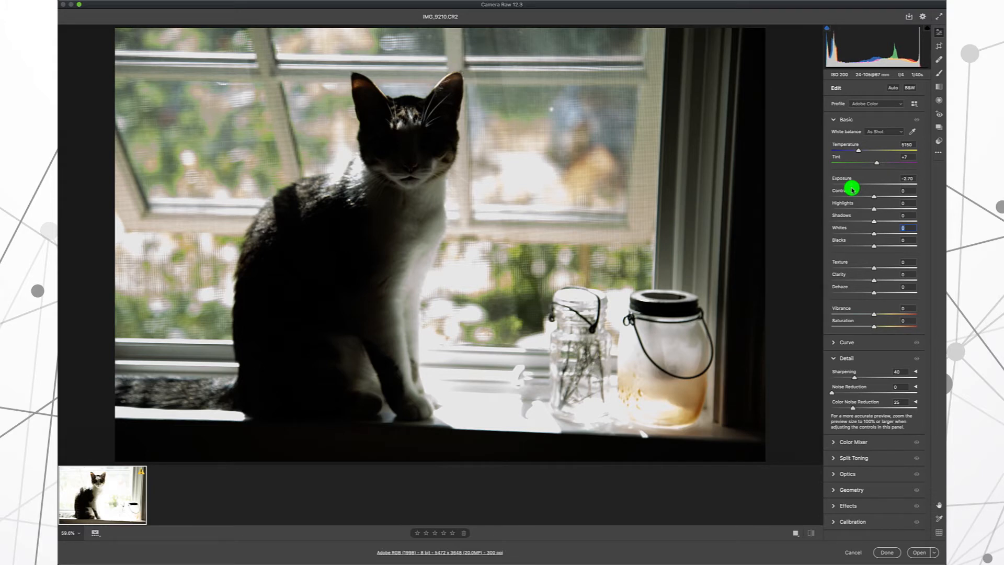
{"action": "left_click_drag", "start_coordinate": [852, 188], "coordinate": [870, 187]}
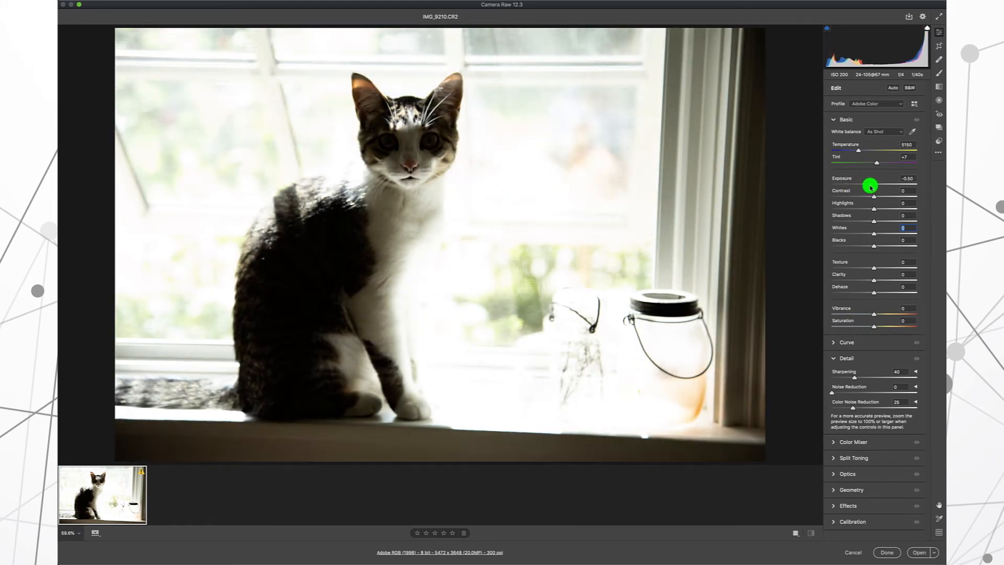
{"action": "left_click", "coordinate": [871, 186]}
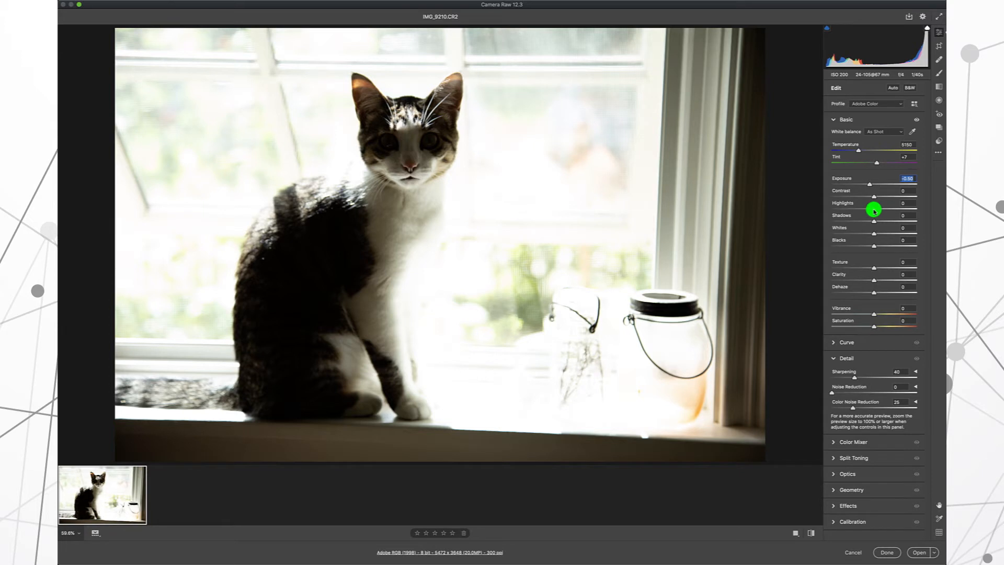
Balance the cat photo's tones with highlights -100, whites -100, shadows +47 and contrast -50.
{"action": "left_click_drag", "start_coordinate": [874, 210], "coordinate": [818, 209]}
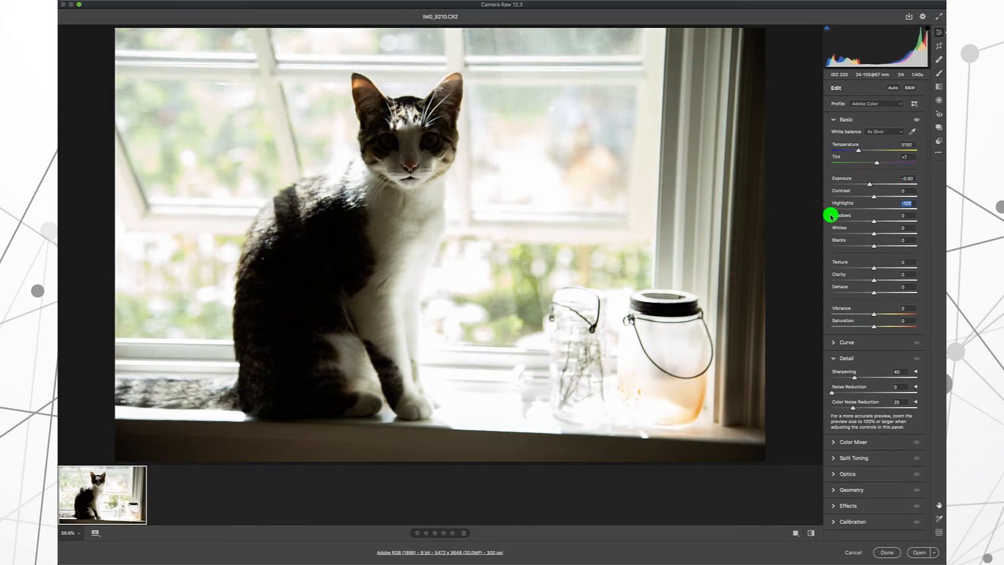
{"action": "left_click_drag", "start_coordinate": [874, 234], "coordinate": [805, 235]}
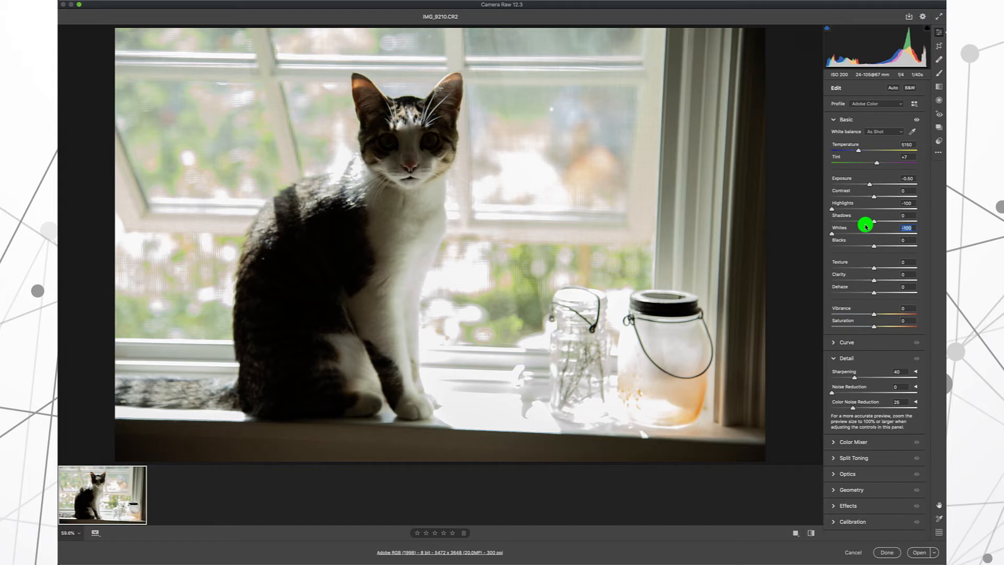
{"action": "left_click_drag", "start_coordinate": [866, 226], "coordinate": [853, 199]}
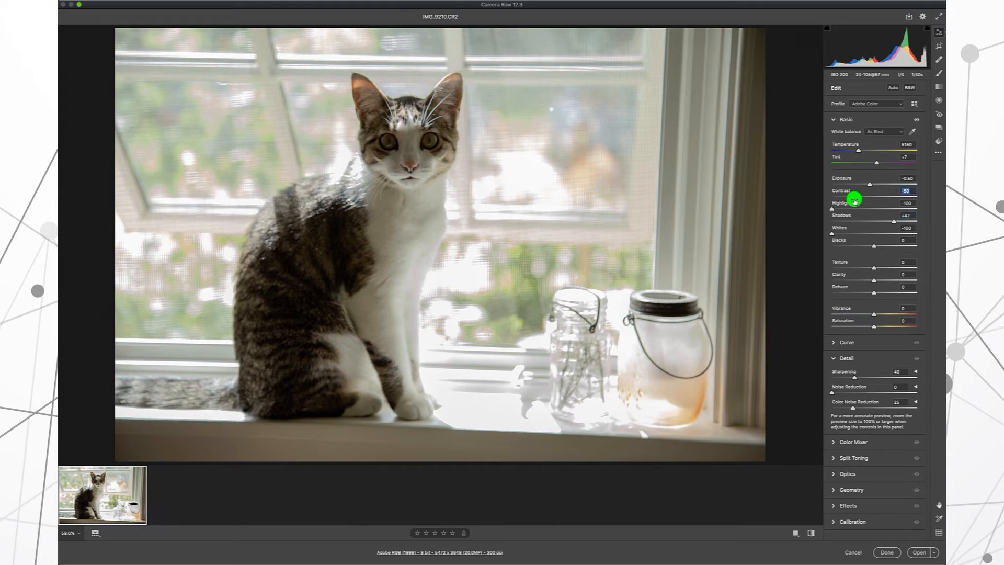
Set the cat photo's texture to +55 and dehaze to +12, and slightly increase noise reduction.
{"action": "left_click_drag", "start_coordinate": [873, 265], "coordinate": [899, 265]}
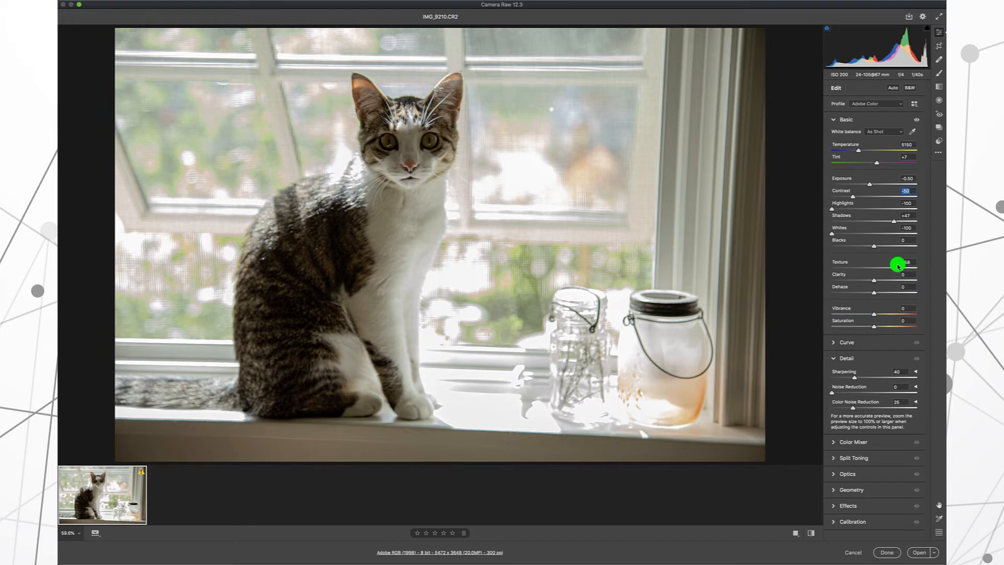
{"action": "left_click_drag", "start_coordinate": [898, 265], "coordinate": [874, 281]}
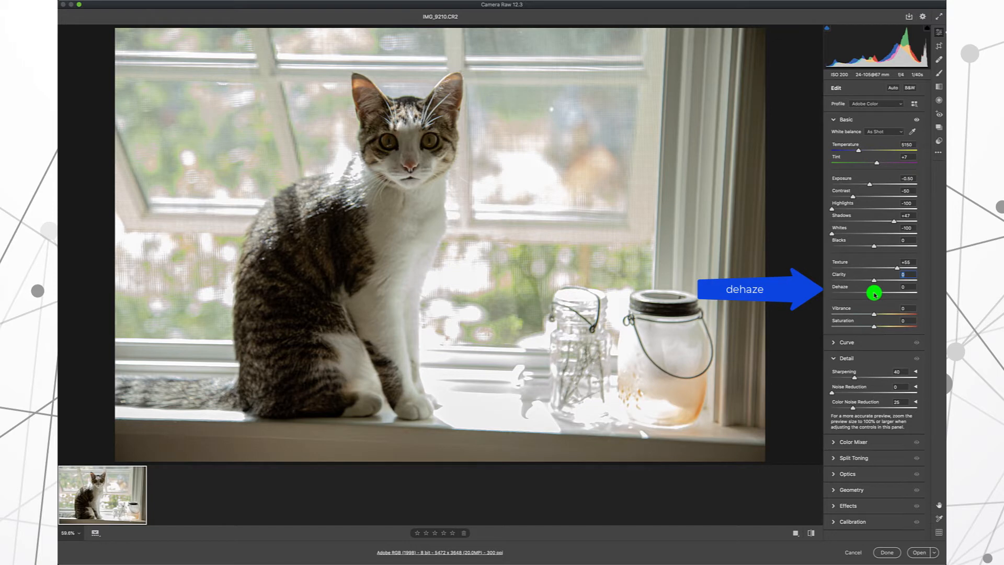
{"action": "mouse_move", "coordinate": [875, 294]}
{"action": "left_mouse_down"}
{"action": "mouse_move", "coordinate": [852, 291]}
{"action": "mouse_move", "coordinate": [896, 291]}
{"action": "mouse_move", "coordinate": [879, 292]}
{"action": "left_mouse_up"}
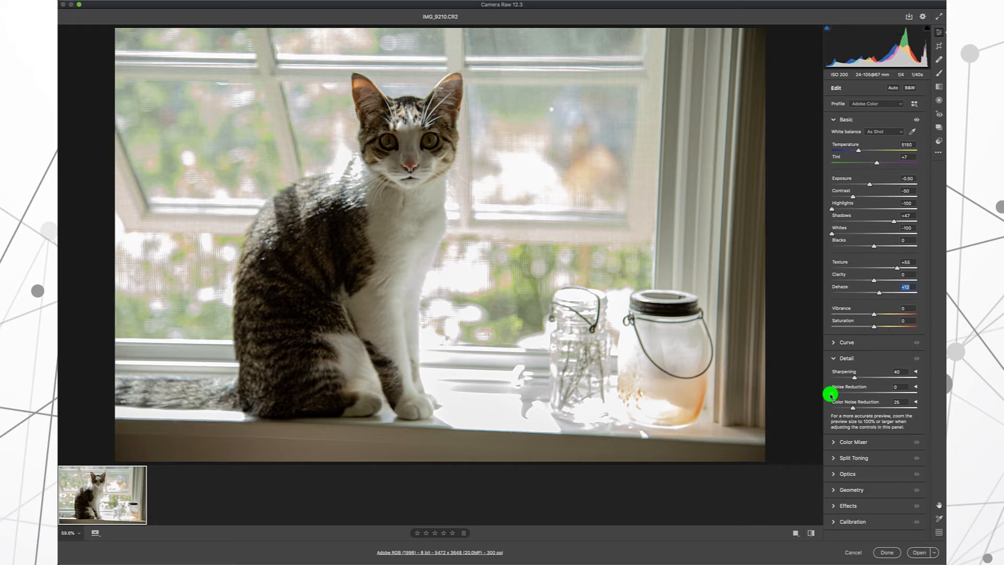
{"action": "mouse_move", "coordinate": [831, 395]}
{"action": "left_mouse_down"}
{"action": "mouse_move", "coordinate": [862, 395]}
{"action": "mouse_move", "coordinate": [833, 395]}
{"action": "left_mouse_up"}
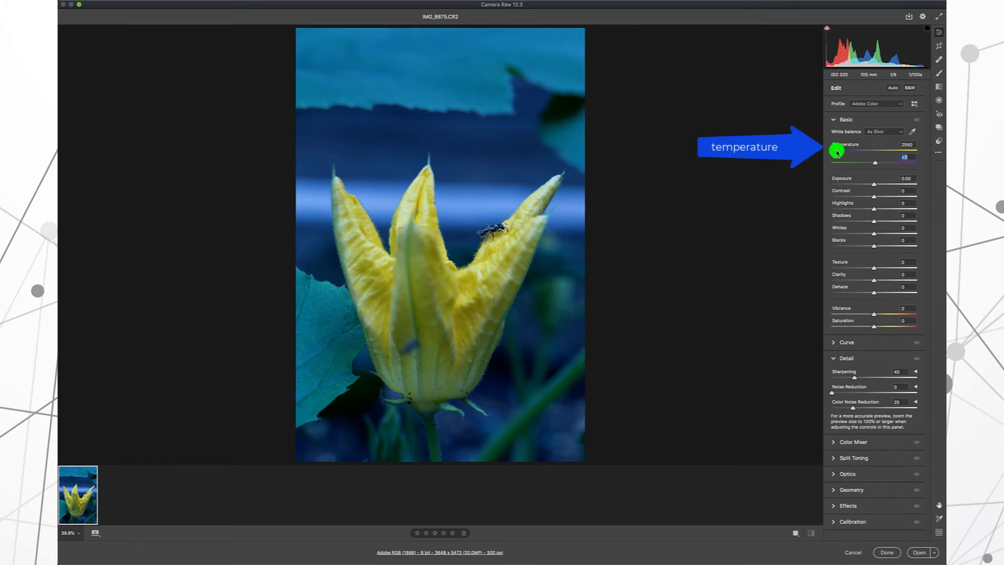
Warm the blue-tinted yellow blossom photo by raising its white balance temperature to about 3250.
{"action": "left_click_drag", "start_coordinate": [836, 152], "coordinate": [842, 152]}
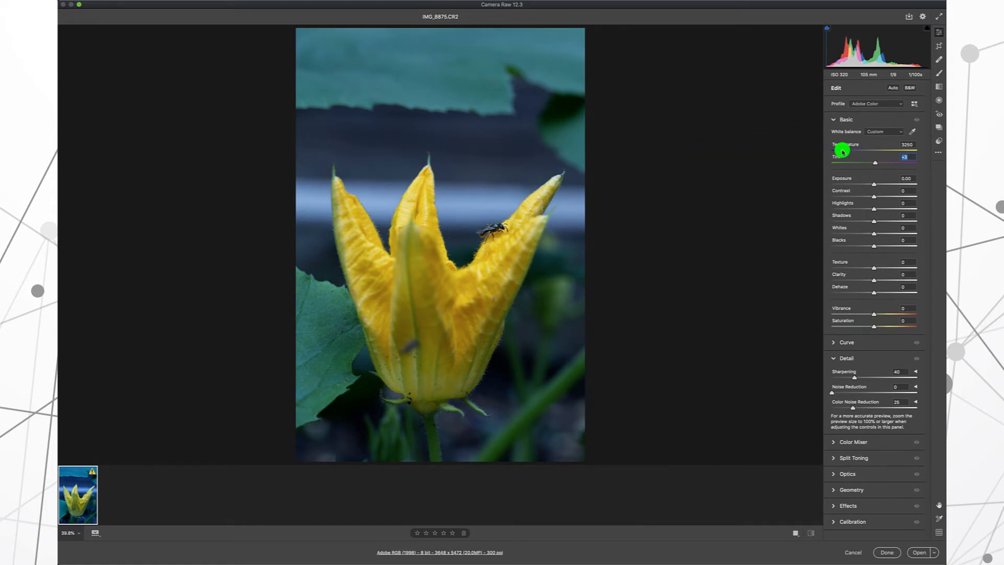
{"action": "left_click", "coordinate": [837, 152]}
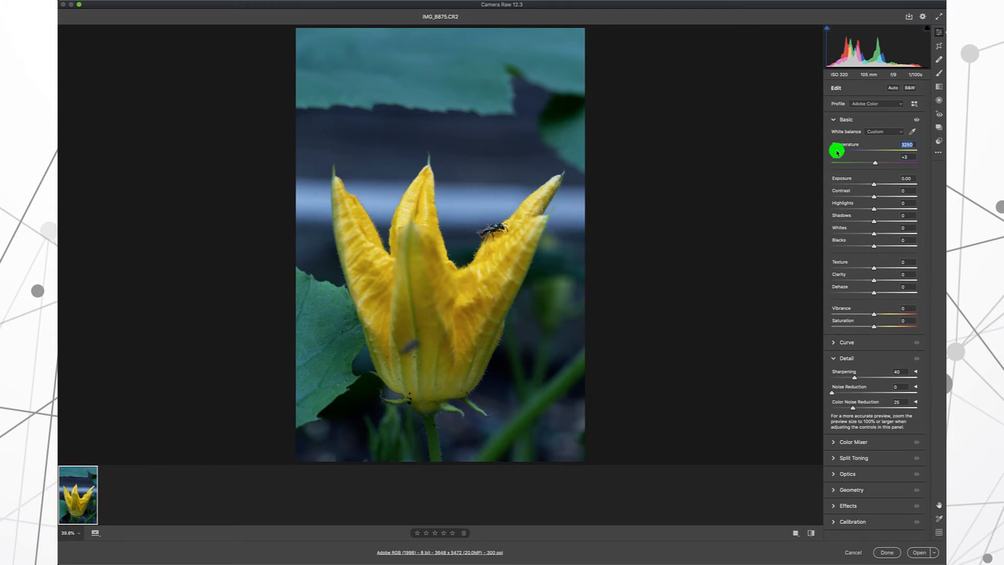
{"action": "mouse_move", "coordinate": [837, 151]}
{"action": "left_mouse_down"}
{"action": "mouse_move", "coordinate": [866, 152]}
{"action": "mouse_move", "coordinate": [814, 152]}
{"action": "mouse_move", "coordinate": [844, 150]}
{"action": "left_mouse_up"}
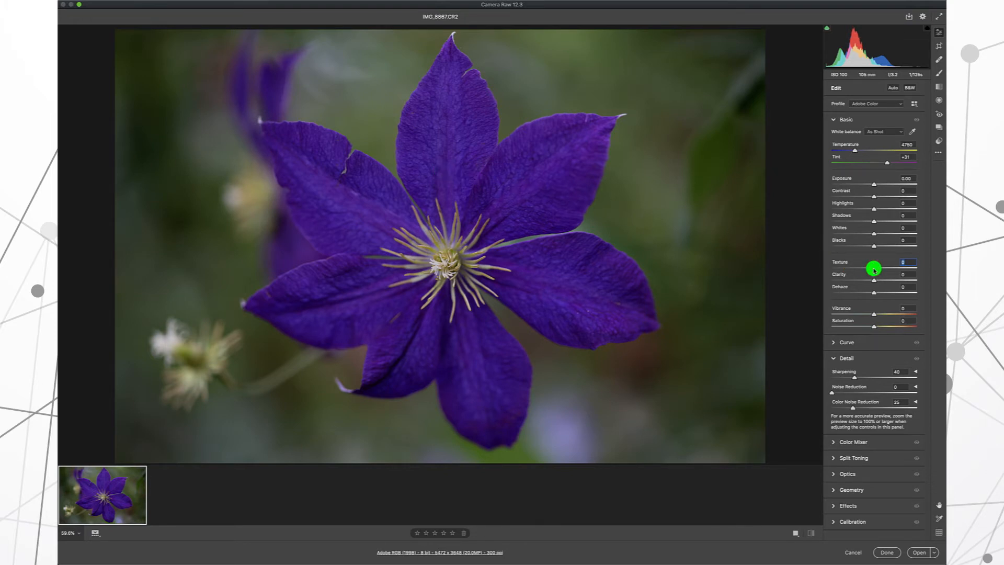
Set the purple flower photo's texture to +86 and whites to +58, and open the image in Photoshop.
{"action": "left_click_drag", "start_coordinate": [874, 270], "coordinate": [895, 267]}
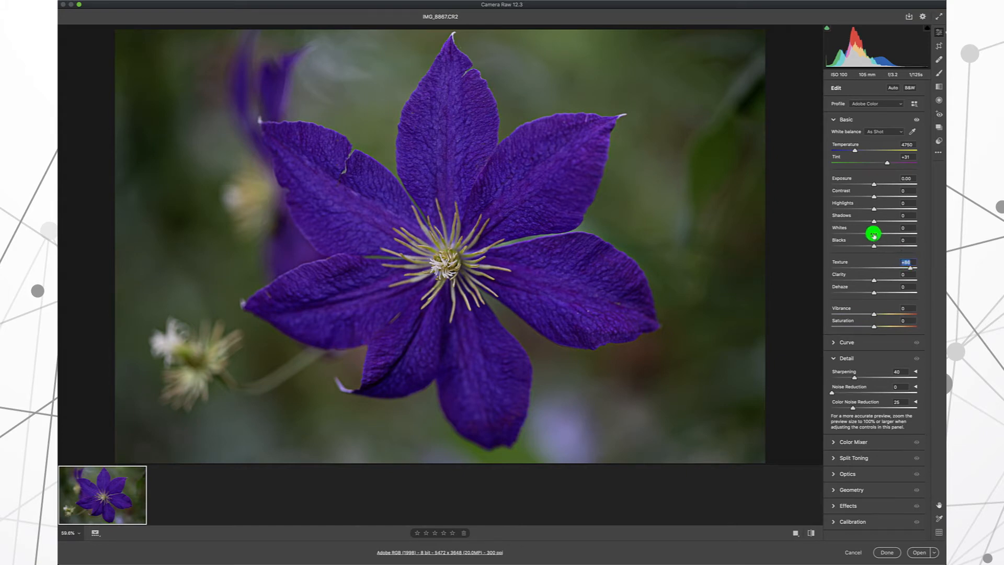
{"action": "left_click_drag", "start_coordinate": [873, 233], "coordinate": [897, 232]}
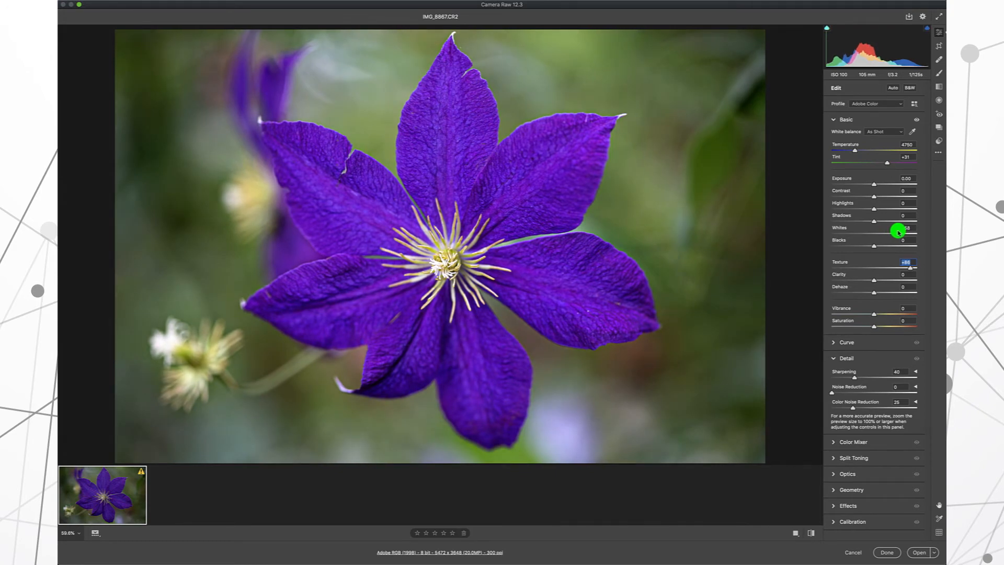
{"action": "left_click_drag", "start_coordinate": [898, 232], "coordinate": [898, 232]}
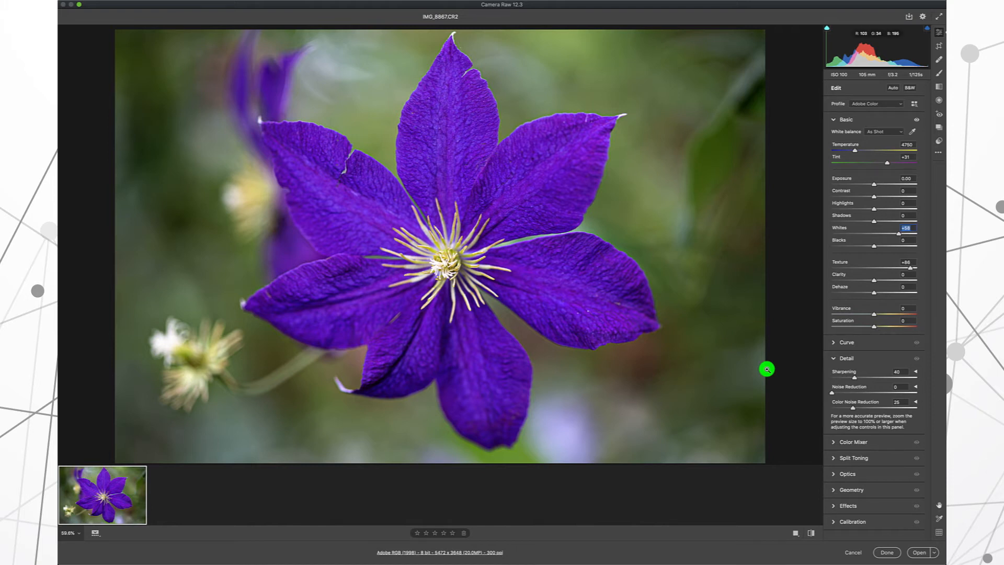
{"action": "left_click", "coordinate": [919, 555]}
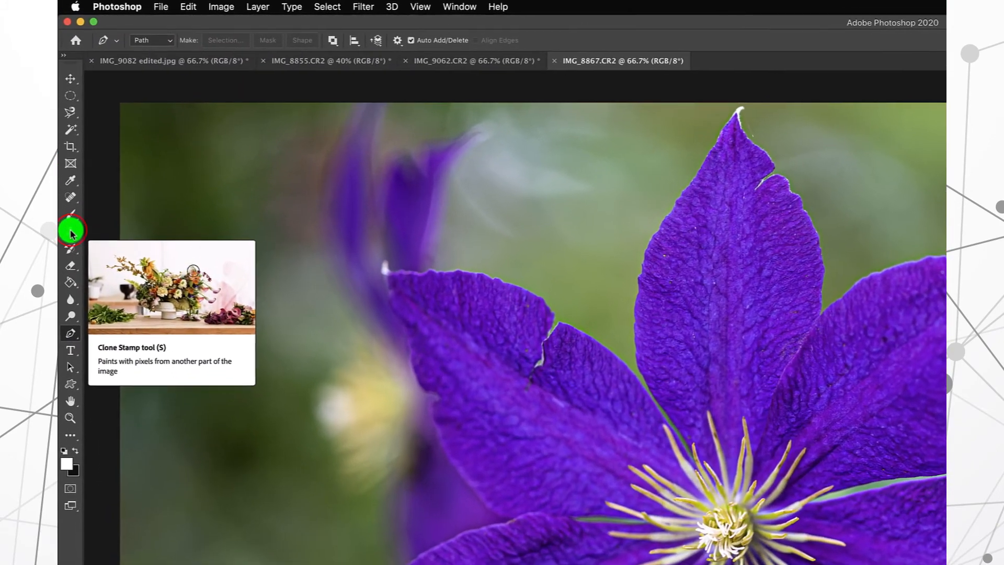
Choose the Clone Stamp tool and set its brush to 94 px with 61% hardness.
{"action": "left_click", "coordinate": [66, 139]}
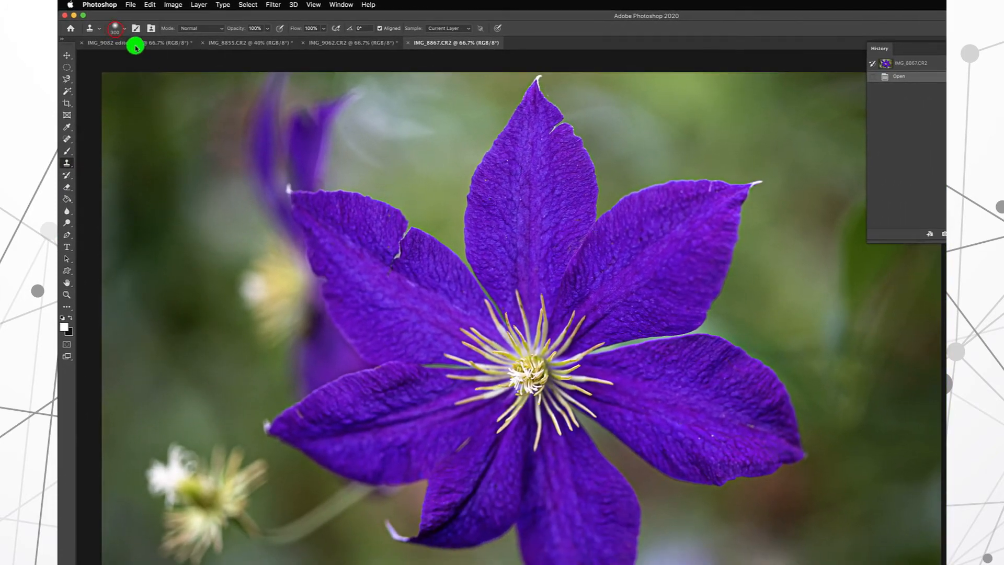
{"action": "left_click", "coordinate": [140, 39]}
{"action": "mouse_move", "coordinate": [155, 57]}
{"action": "left_mouse_down"}
{"action": "mouse_move", "coordinate": [140, 54]}
{"action": "mouse_move", "coordinate": [117, 74]}
{"action": "mouse_move", "coordinate": [145, 75]}
{"action": "left_mouse_up"}
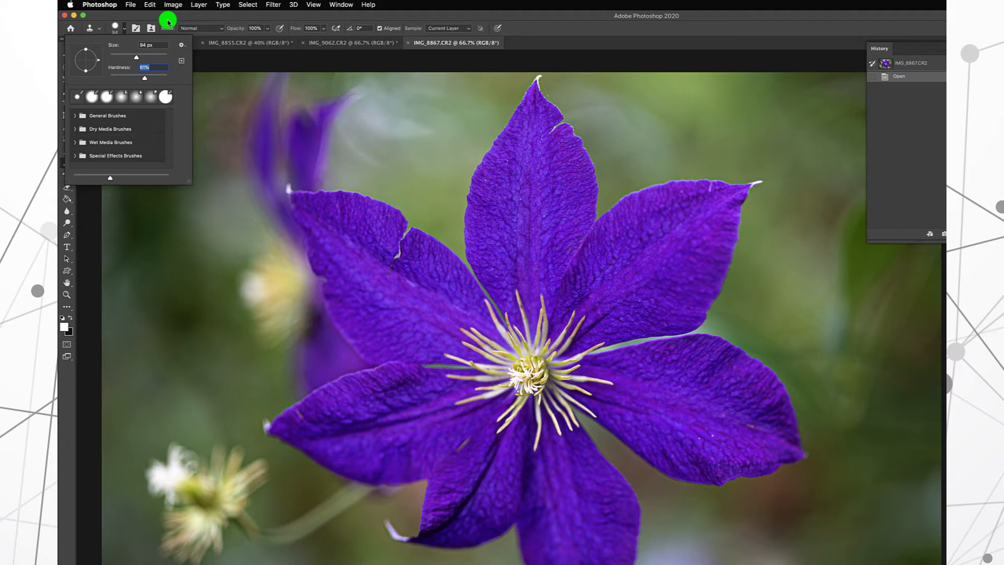
{"action": "left_click", "coordinate": [168, 22]}
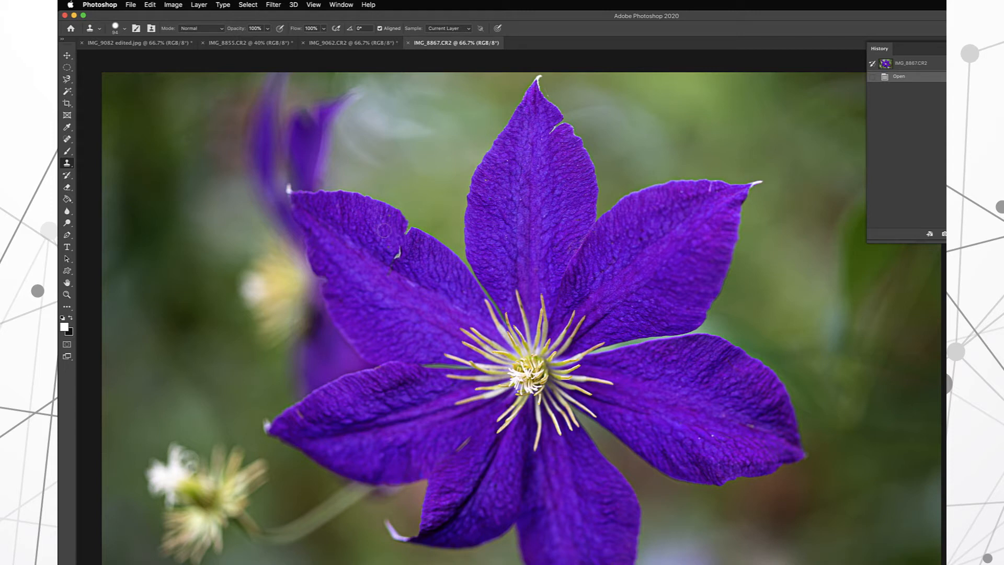
Clone petal texture over the tear in the upper-left petal, the notch in the top petal and the nick on the upper-right petal.
{"action": "mouse_move", "coordinate": [399, 239]}
{"action": "left_mouse_down"}
{"action": "mouse_move", "coordinate": [397, 254]}
{"action": "mouse_move", "coordinate": [404, 229]}
{"action": "mouse_move", "coordinate": [405, 236]}
{"action": "left_mouse_up"}
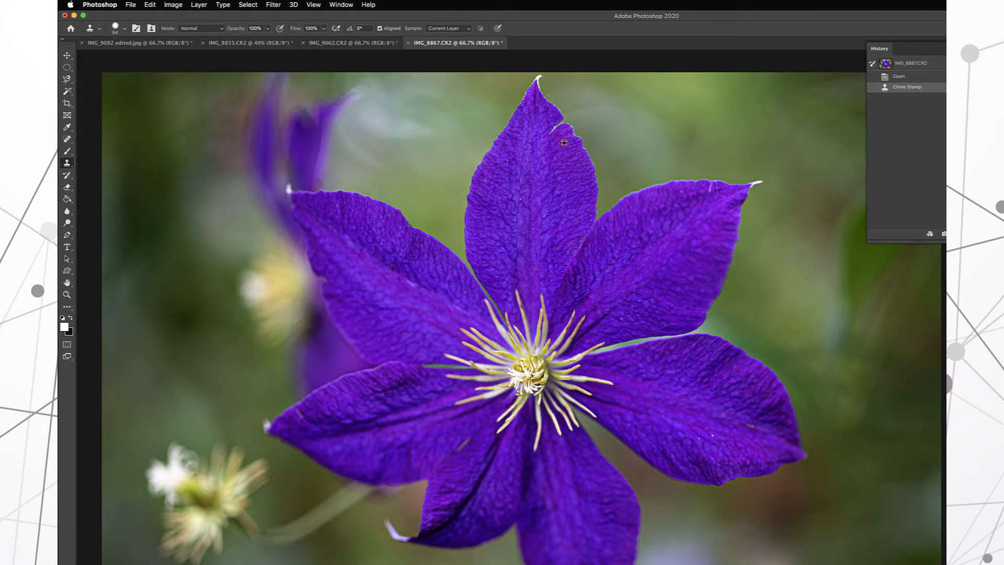
{"action": "left_click", "coordinate": [564, 142], "text": "alt"}
{"action": "left_click_drag", "start_coordinate": [552, 132], "coordinate": [561, 127]}
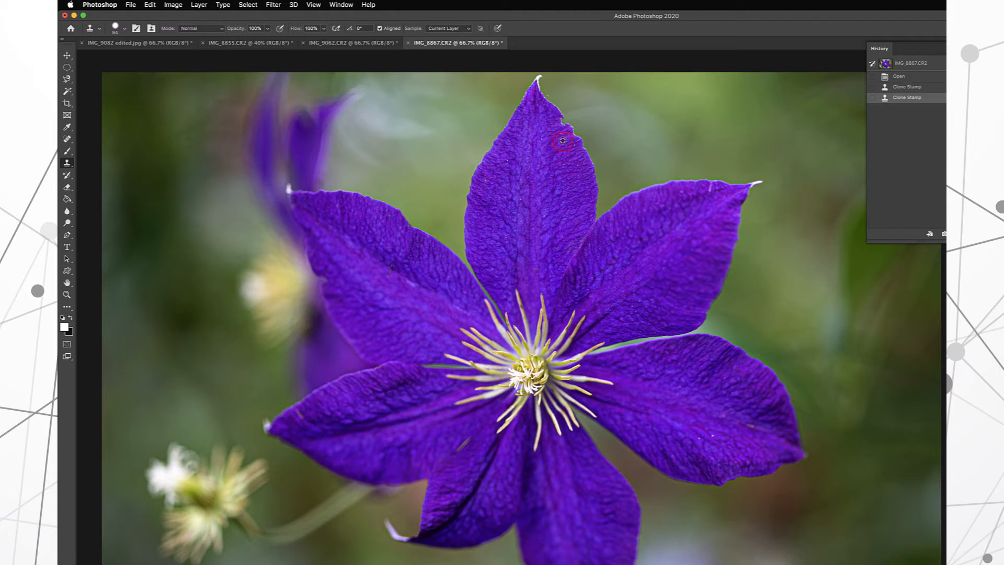
{"action": "left_click", "coordinate": [562, 140], "text": "alt"}
{"action": "left_click_drag", "start_coordinate": [560, 125], "coordinate": [558, 125]}
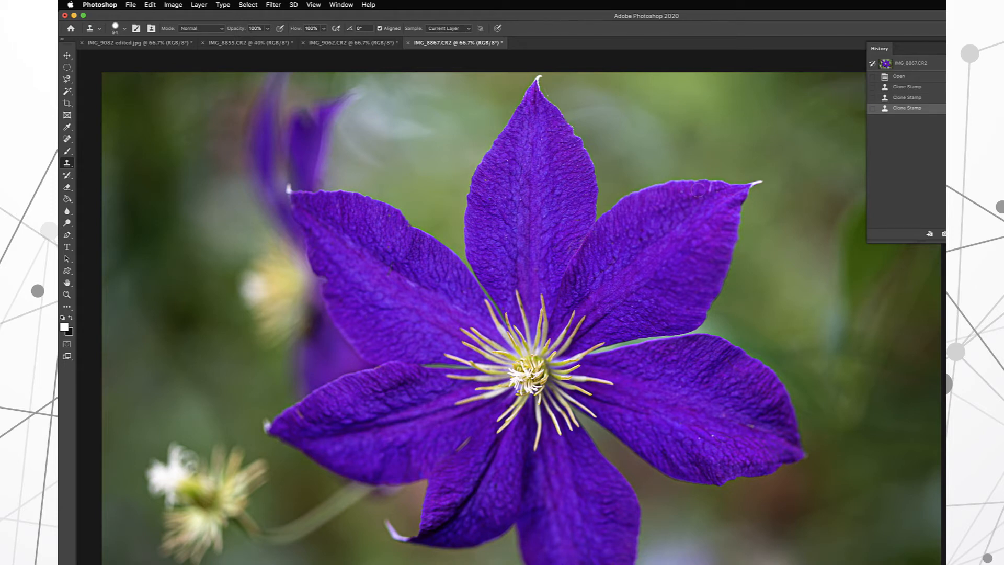
{"action": "left_click", "coordinate": [710, 189]}
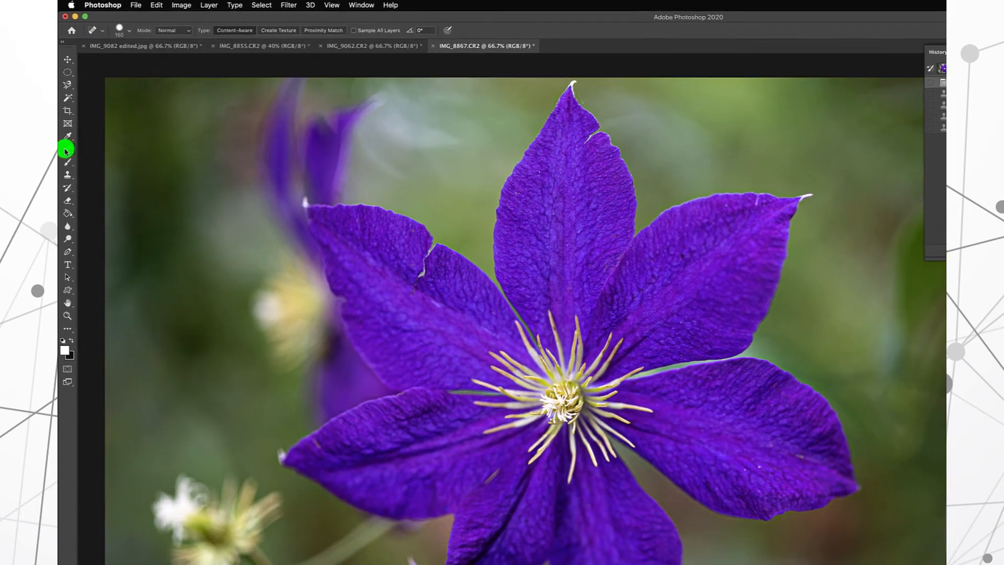
Heal the tear in the upper-left petal with a 100 px Spot Healing Brush, and heal the notch in the top petal.
{"action": "left_click", "coordinate": [66, 140]}
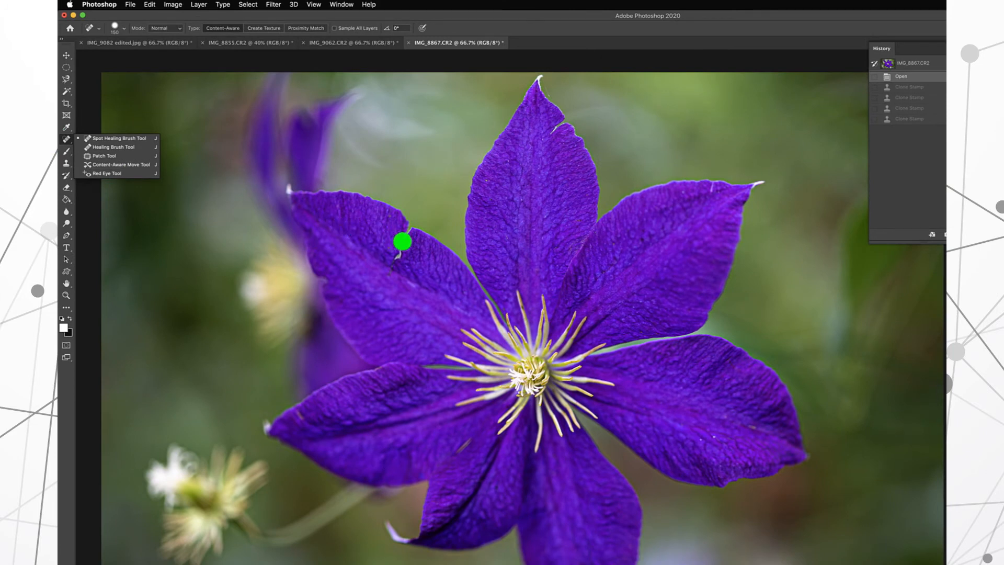
{"action": "key", "text": "bracketleft"}
{"action": "key", "text": "bracketleft"}
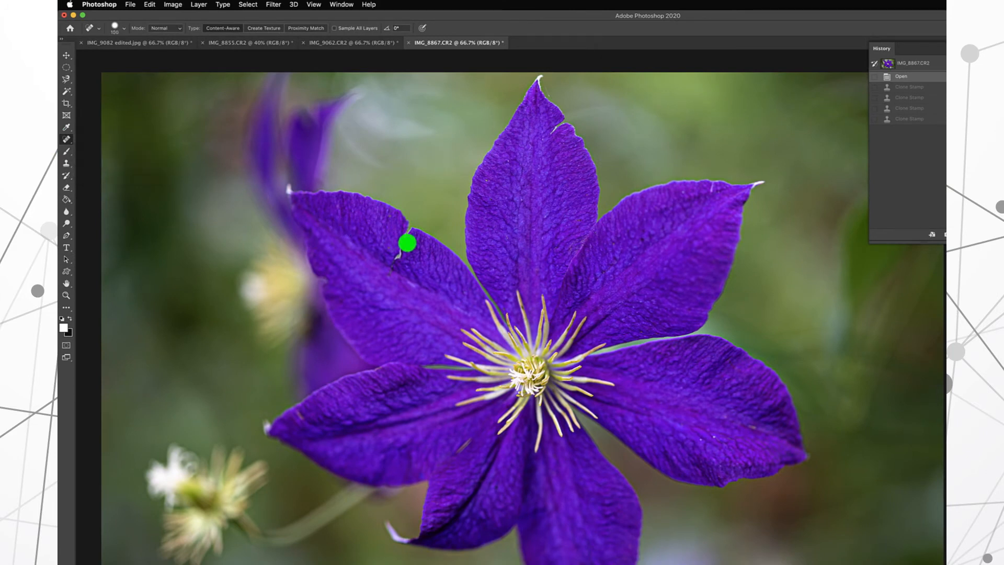
{"action": "mouse_move", "coordinate": [407, 242]}
{"action": "left_mouse_down"}
{"action": "mouse_move", "coordinate": [394, 262]}
{"action": "mouse_move", "coordinate": [404, 231]}
{"action": "mouse_move", "coordinate": [387, 265]}
{"action": "left_mouse_up"}
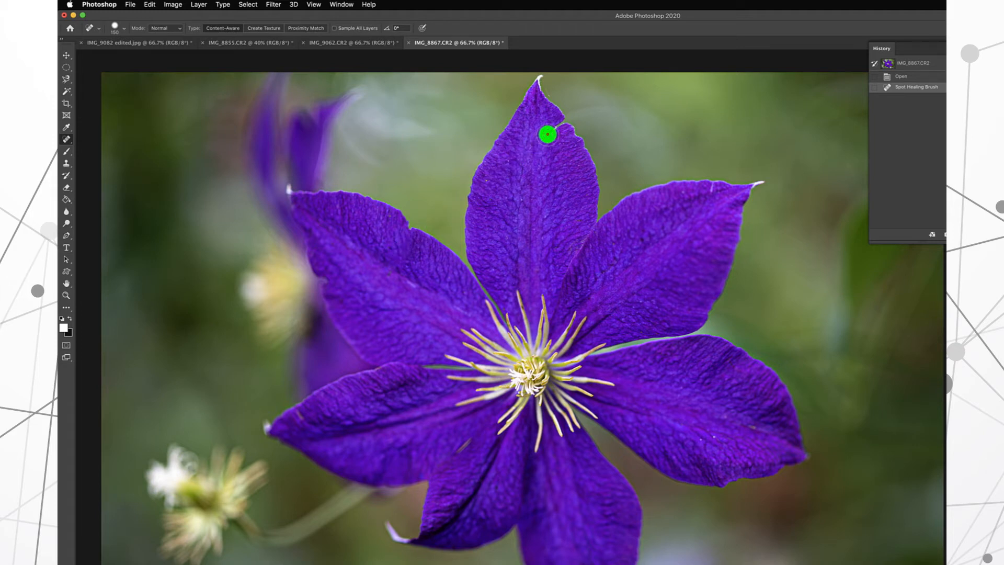
{"action": "mouse_move", "coordinate": [548, 133]}
{"action": "left_mouse_down"}
{"action": "mouse_move", "coordinate": [560, 128]}
{"action": "mouse_move", "coordinate": [549, 136]}
{"action": "left_mouse_up"}
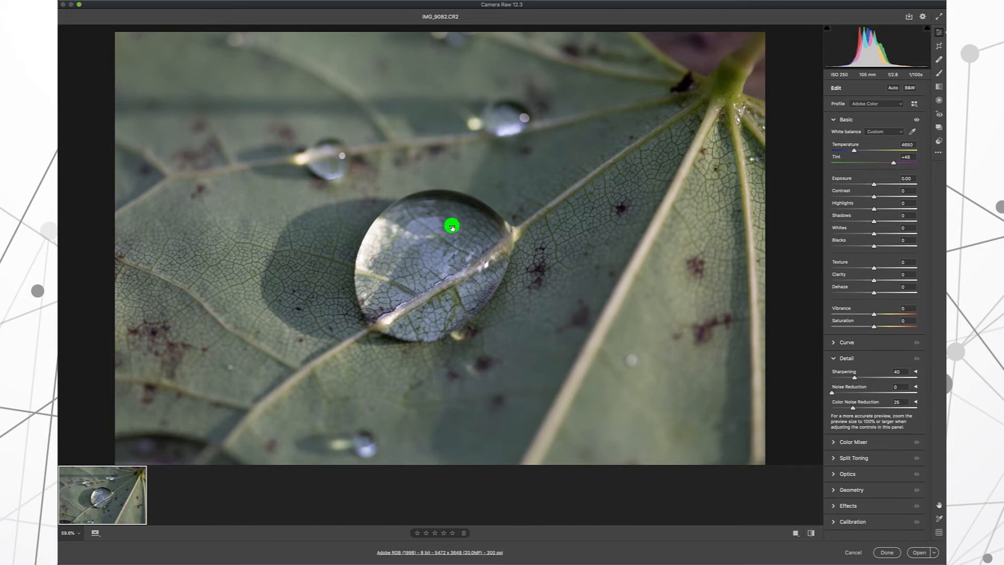
Set the vibrance of the leaf and water-drop photo to +78 and raise its saturation slightly.
{"action": "left_click_drag", "start_coordinate": [874, 314], "coordinate": [908, 312]}
{"action": "left_click_drag", "start_coordinate": [873, 327], "coordinate": [876, 327]}
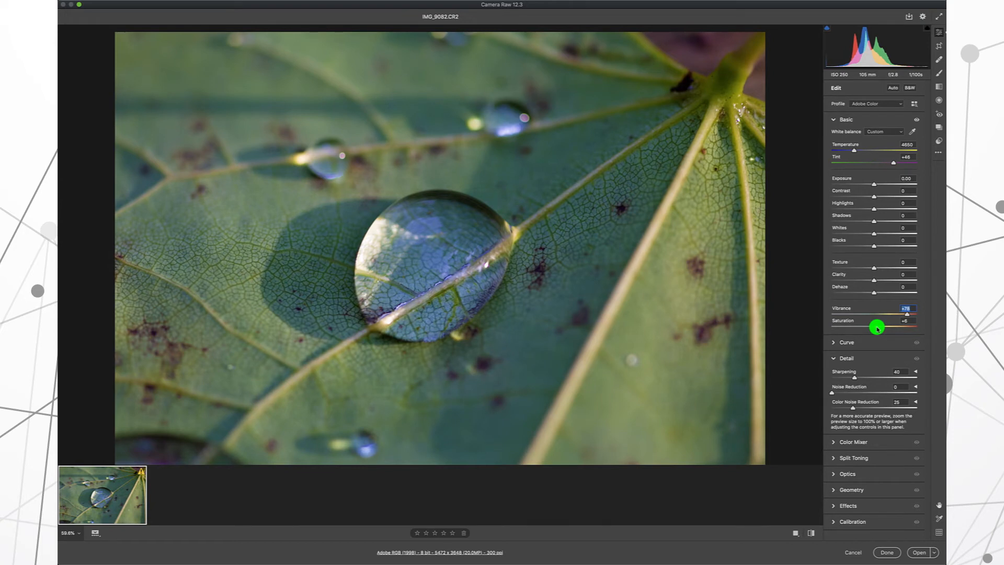
{"action": "left_click_drag", "start_coordinate": [877, 328], "coordinate": [877, 327]}
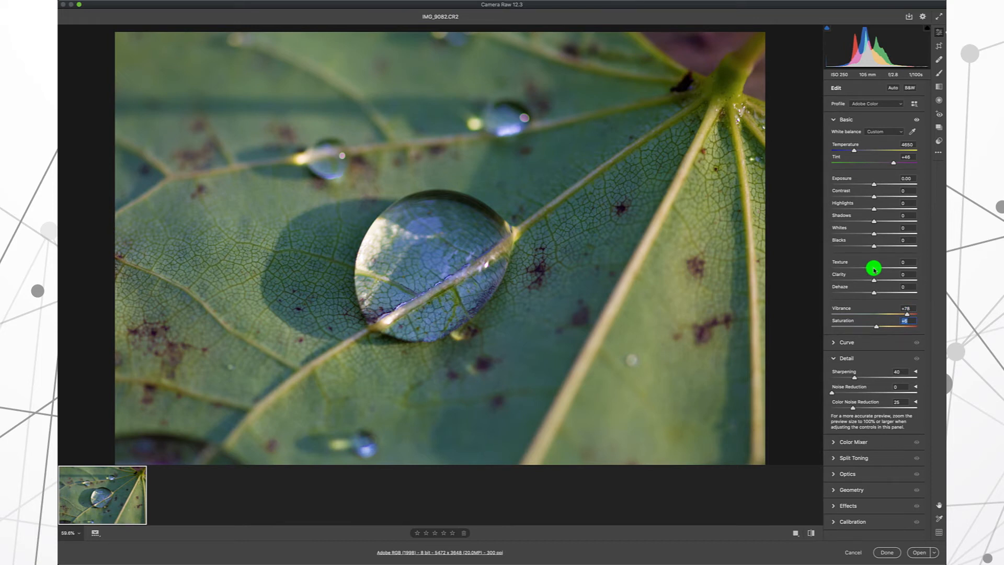
Set the leaf photo's texture to +73 and whites to about +16, and open the image in Photoshop.
{"action": "left_click_drag", "start_coordinate": [874, 270], "coordinate": [906, 268]}
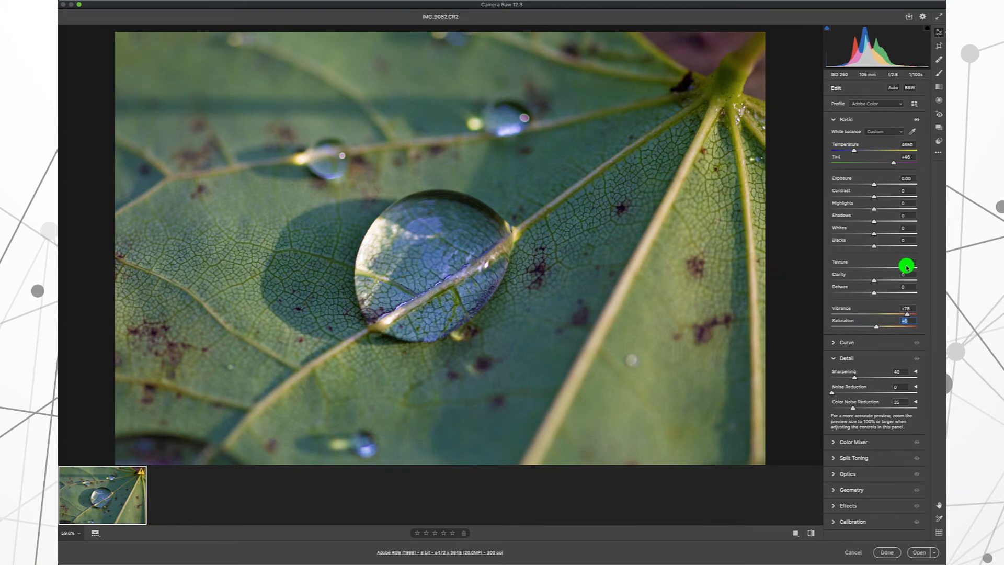
{"action": "left_click_drag", "start_coordinate": [906, 268], "coordinate": [905, 267]}
{"action": "left_click_drag", "start_coordinate": [874, 233], "coordinate": [897, 230]}
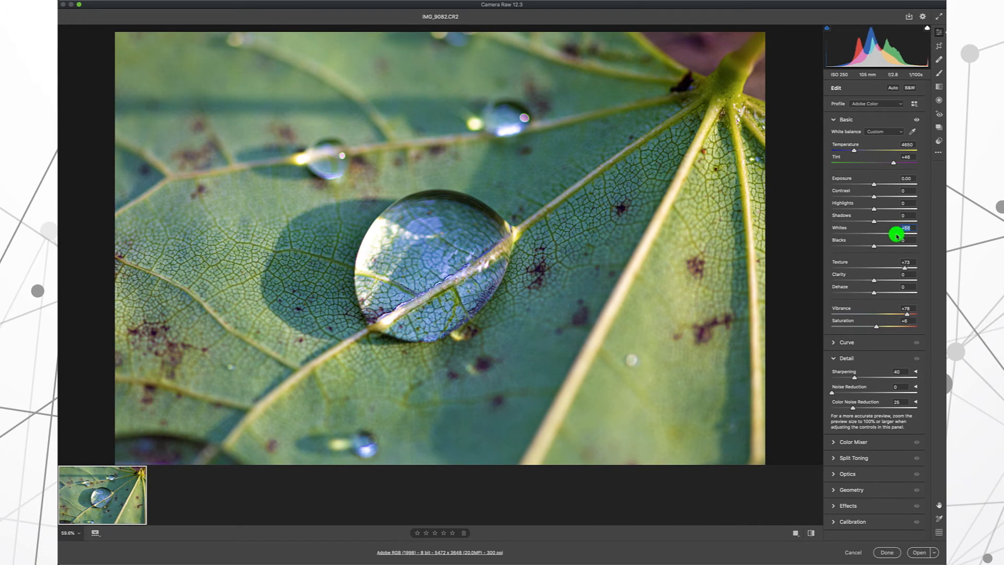
{"action": "left_click_drag", "start_coordinate": [897, 236], "coordinate": [881, 236]}
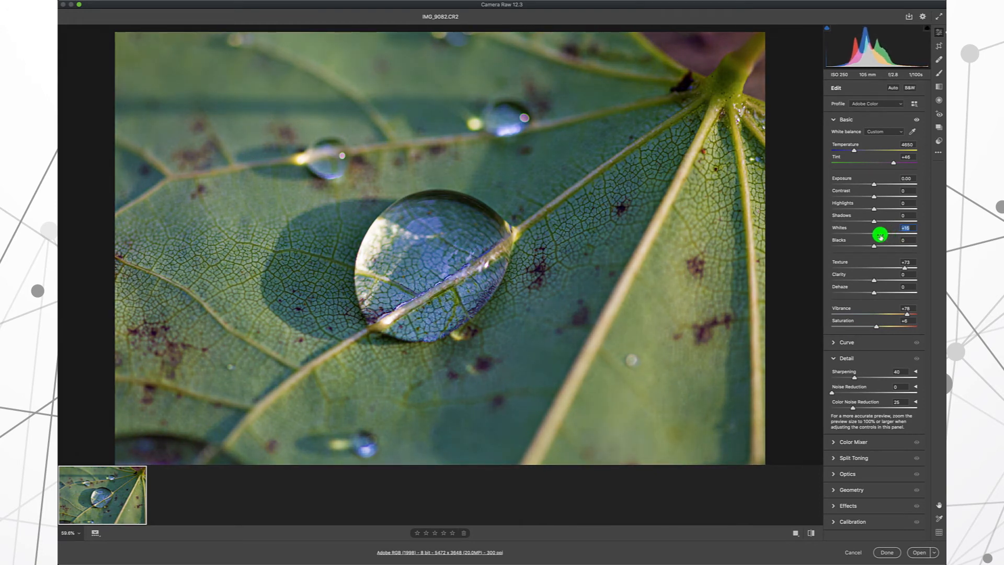
{"action": "mouse_move", "coordinate": [873, 221]}
{"action": "left_mouse_down"}
{"action": "mouse_move", "coordinate": [895, 220]}
{"action": "mouse_move", "coordinate": [829, 222]}
{"action": "mouse_move", "coordinate": [898, 214]}
{"action": "mouse_move", "coordinate": [859, 219]}
{"action": "mouse_move", "coordinate": [874, 219]}
{"action": "left_mouse_up"}
{"action": "left_click", "coordinate": [919, 552]}
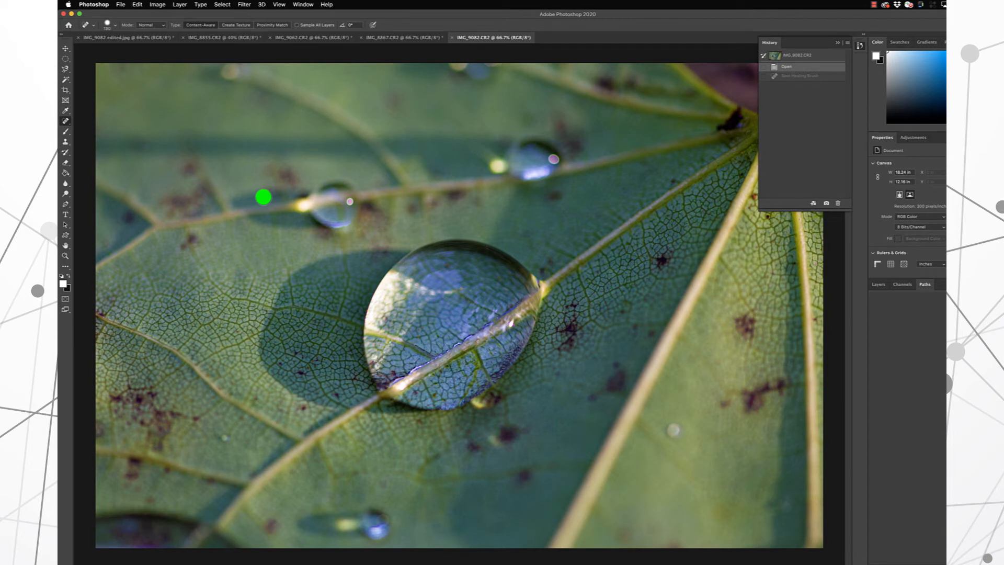
Remove the brown spots between the large water drop and the thick vein with the Clone Stamp.
{"action": "left_click", "coordinate": [64, 142]}
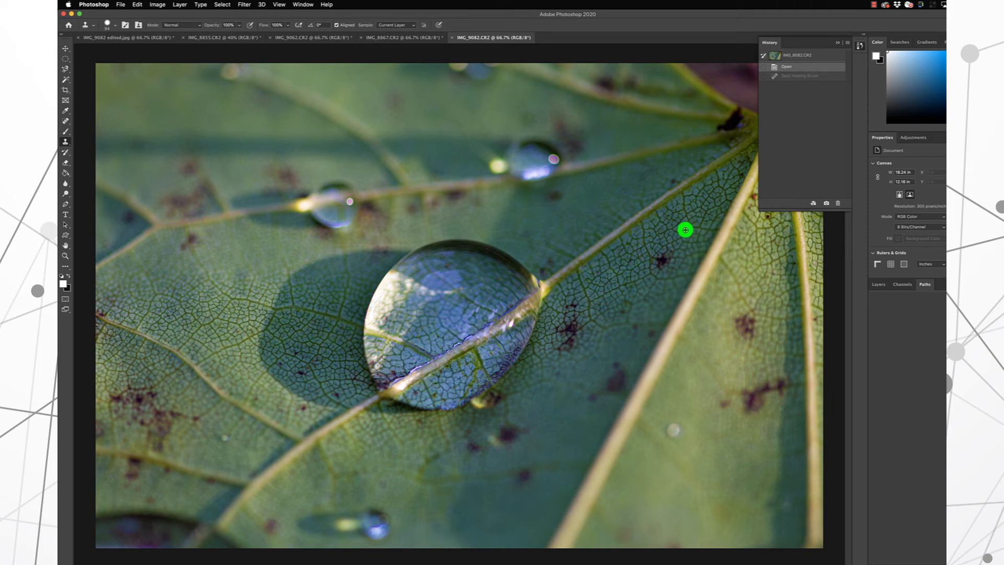
{"action": "left_click", "coordinate": [657, 259]}
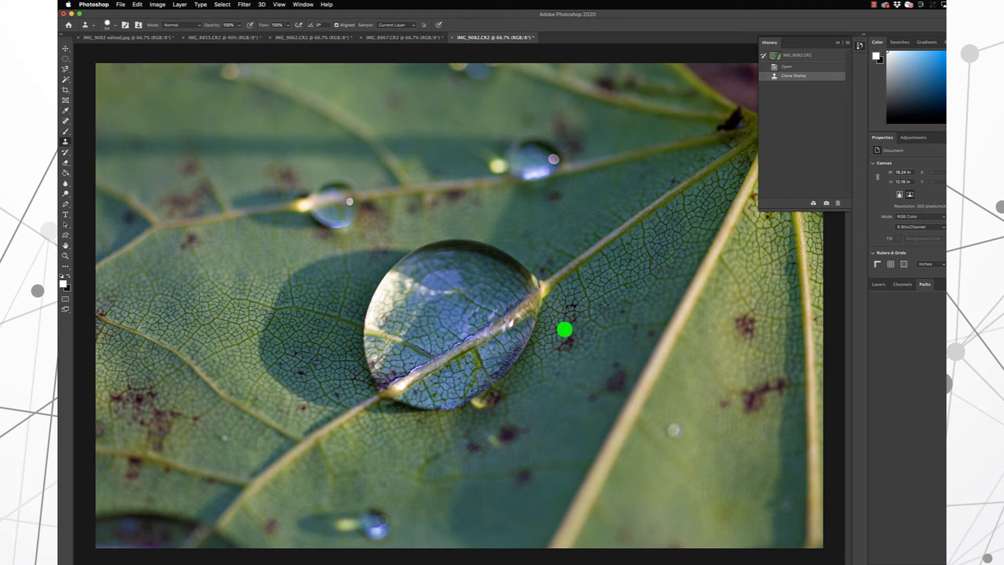
{"action": "left_click_drag", "start_coordinate": [568, 344], "coordinate": [576, 339]}
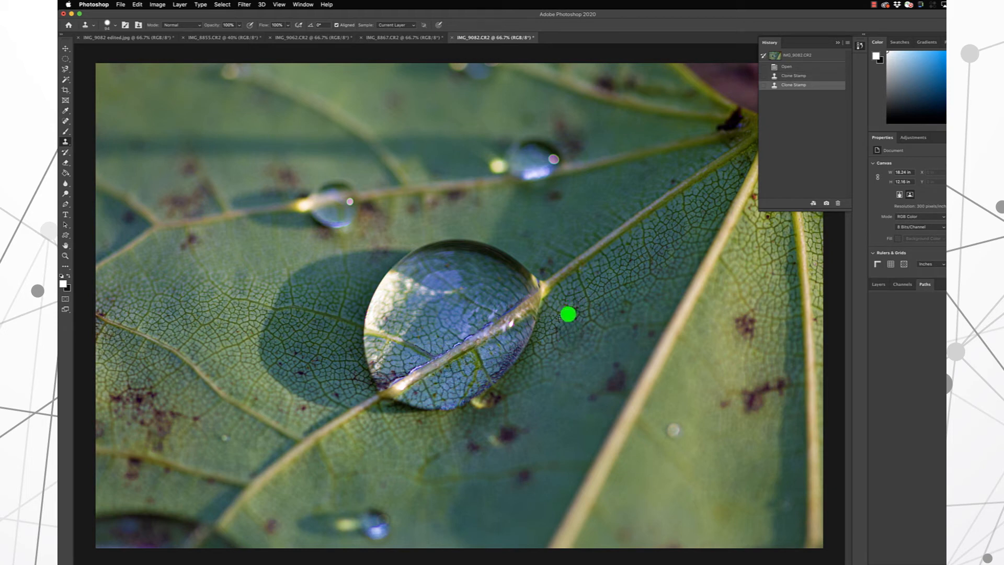
{"action": "left_click", "coordinate": [574, 308]}
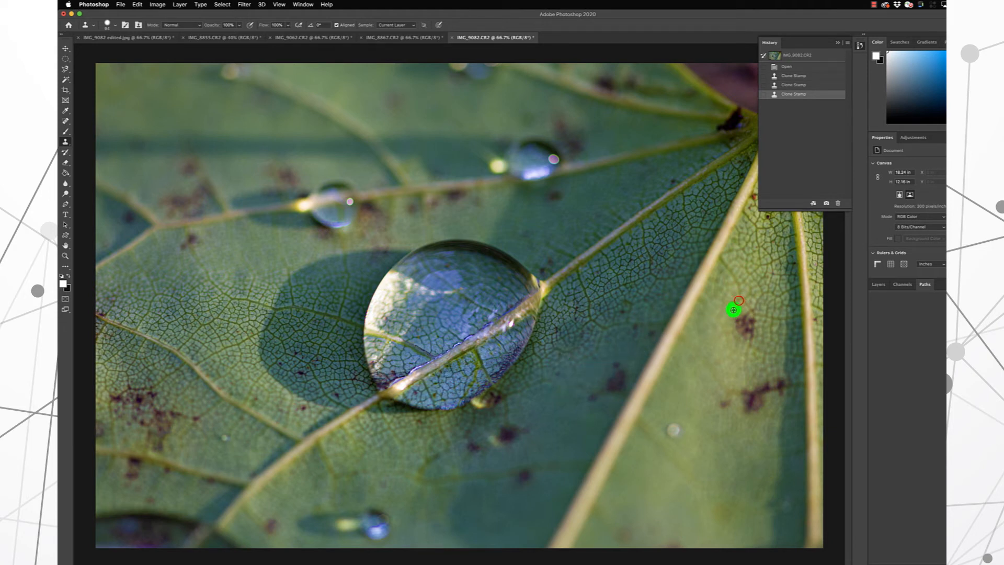
Clone out the brown spot right of the thick vein, redoing the stroke with a lower brush hardness.
{"action": "mouse_move", "coordinate": [740, 321]}
{"action": "left_mouse_down"}
{"action": "mouse_move", "coordinate": [749, 317]}
{"action": "mouse_move", "coordinate": [741, 331]}
{"action": "mouse_move", "coordinate": [753, 324]}
{"action": "left_mouse_up"}
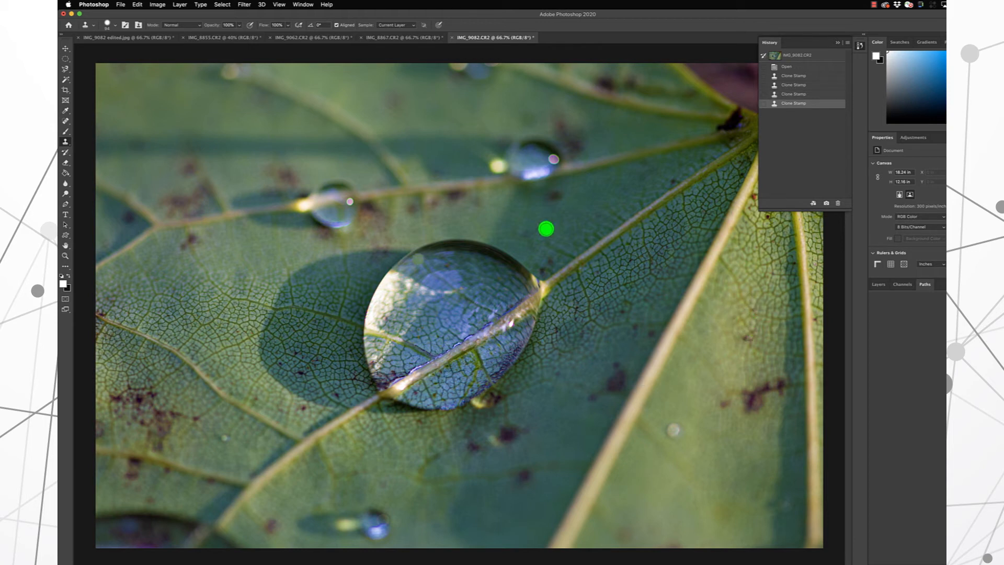
{"action": "left_click", "coordinate": [107, 24]}
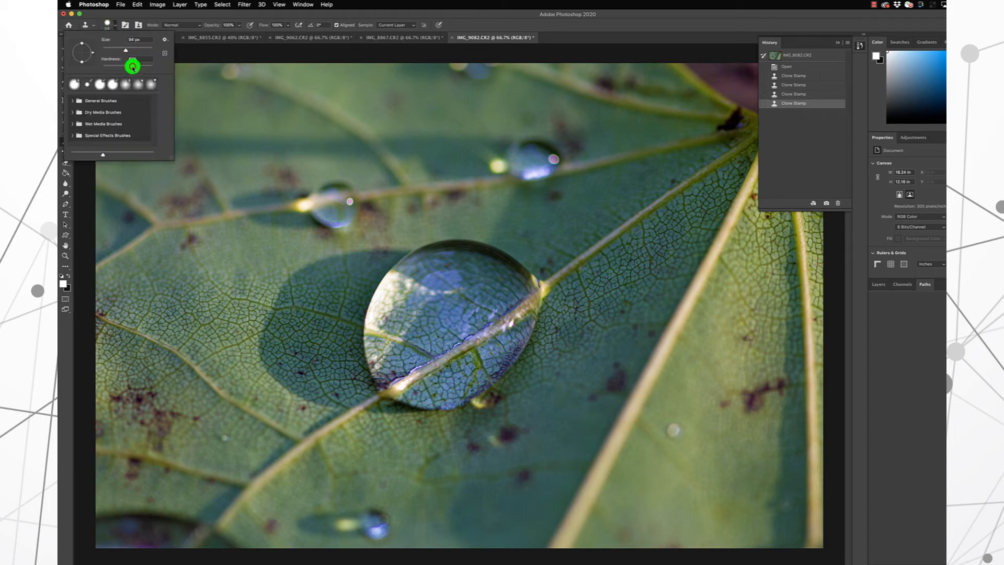
{"action": "left_click_drag", "start_coordinate": [133, 67], "coordinate": [115, 67]}
{"action": "left_click", "coordinate": [151, 13]}
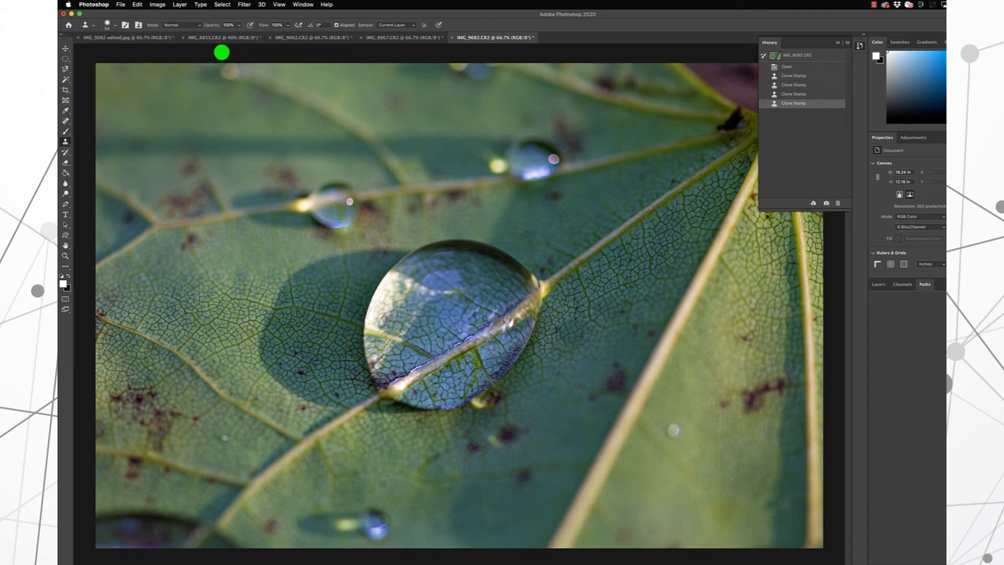
{"action": "key", "text": "super+z"}
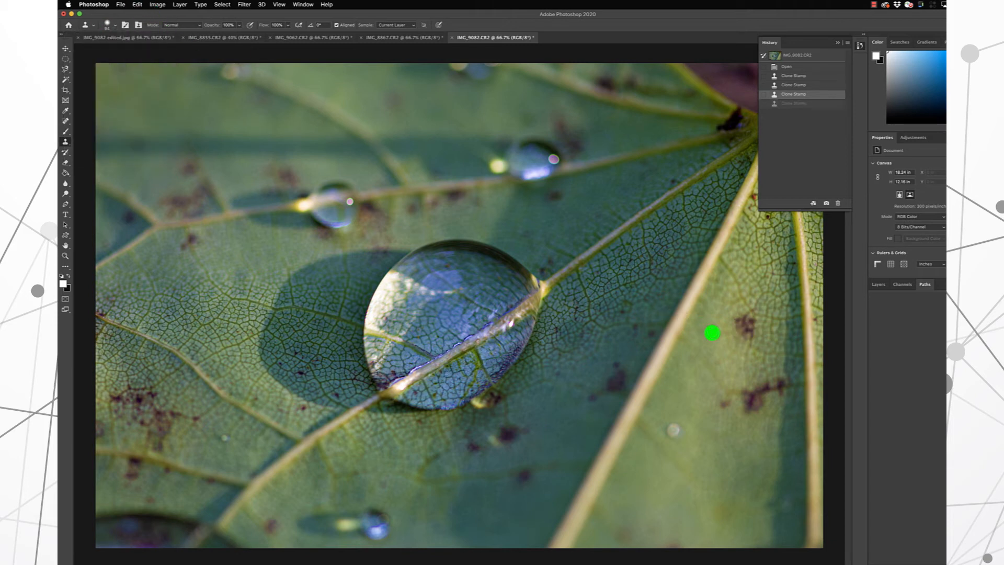
{"action": "left_click", "coordinate": [114, 24]}
{"action": "left_click", "coordinate": [113, 25]}
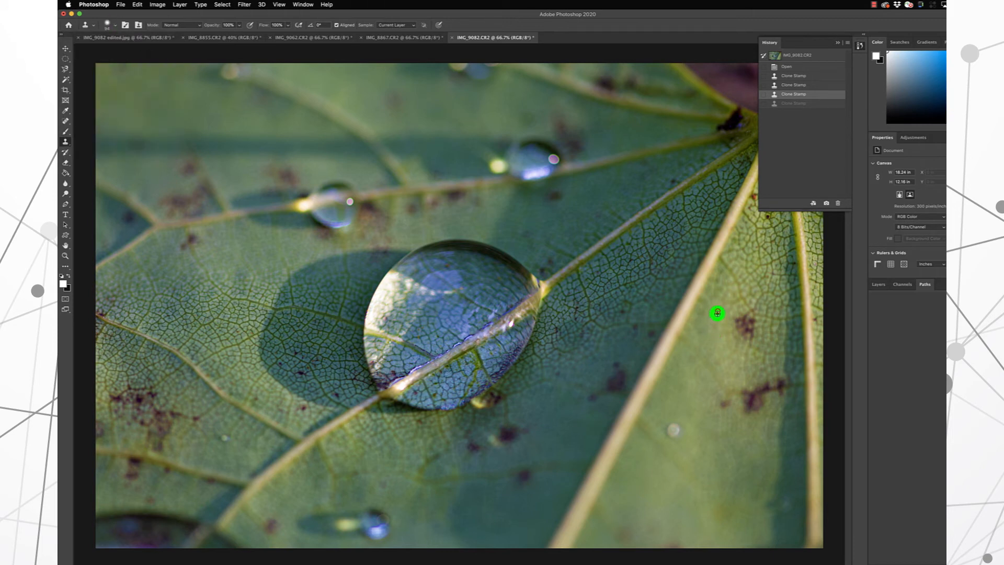
{"action": "mouse_move", "coordinate": [751, 322]}
{"action": "left_mouse_down"}
{"action": "mouse_move", "coordinate": [740, 338]}
{"action": "mouse_move", "coordinate": [753, 331]}
{"action": "left_mouse_up"}
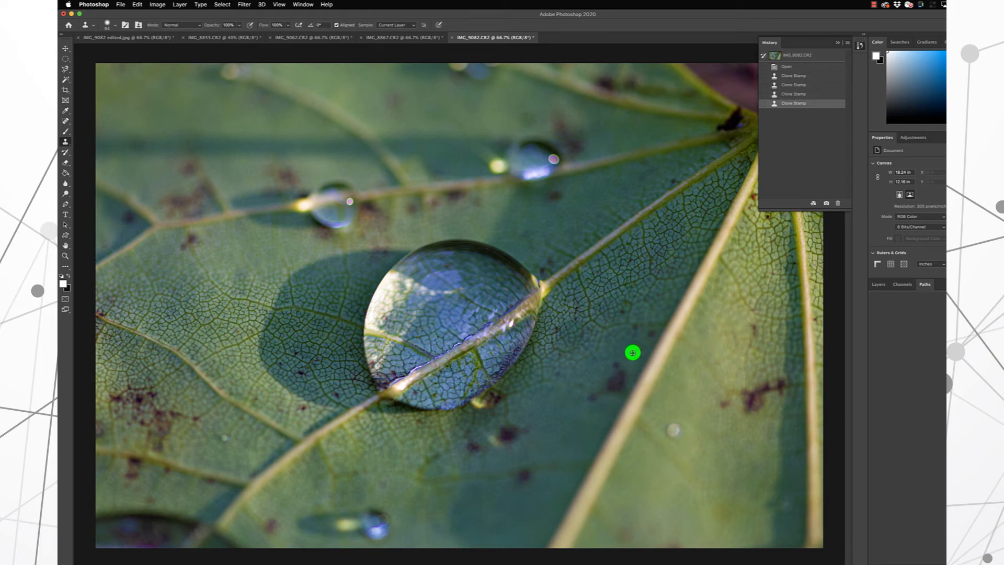
Clone clean leaf texture over the brown spot just left of the thick vein.
{"action": "mouse_move", "coordinate": [632, 353]}
{"action": "left_mouse_down"}
{"action": "mouse_move", "coordinate": [618, 383]}
{"action": "mouse_move", "coordinate": [615, 365]}
{"action": "left_mouse_up"}
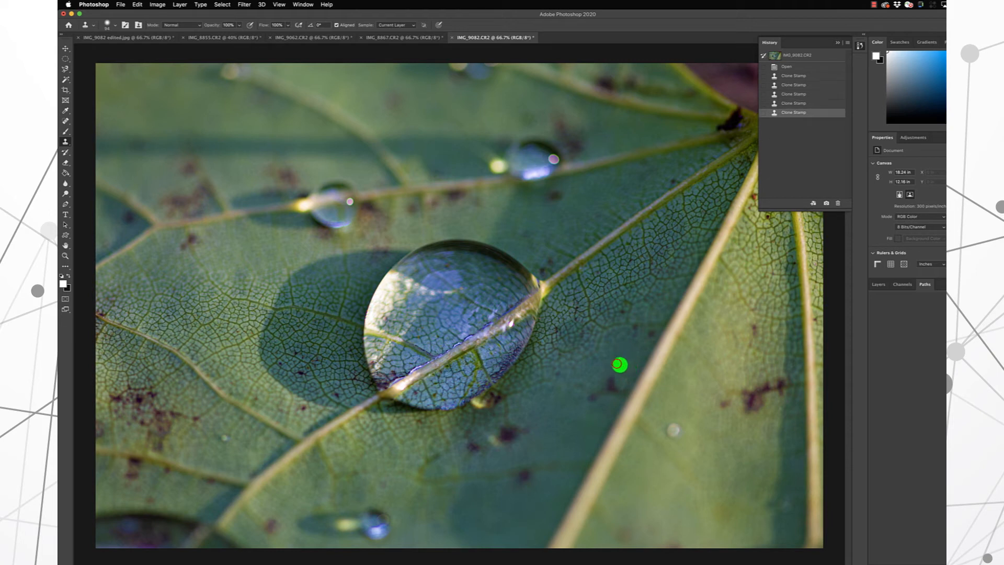
{"action": "left_click", "coordinate": [618, 363]}
{"action": "left_click", "coordinate": [612, 383]}
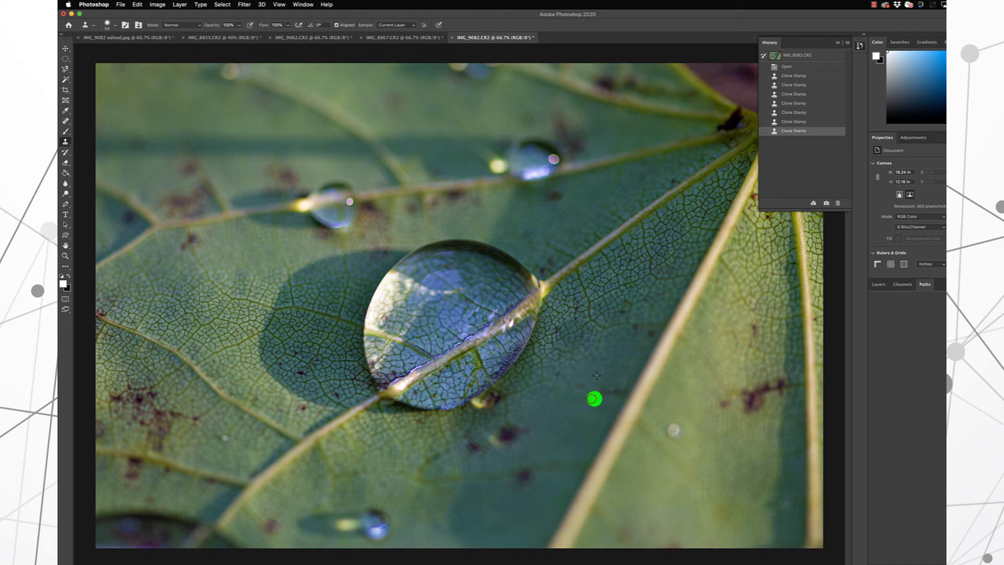
{"action": "left_click", "coordinate": [595, 398]}
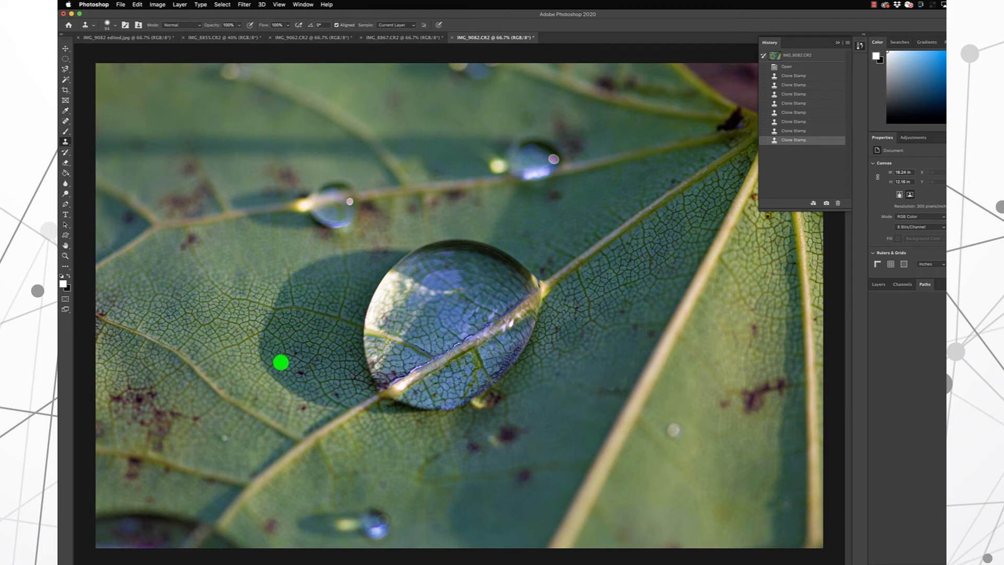
Clone out the small dark specks within the large water drop's shadow.
{"action": "left_click", "coordinate": [281, 362]}
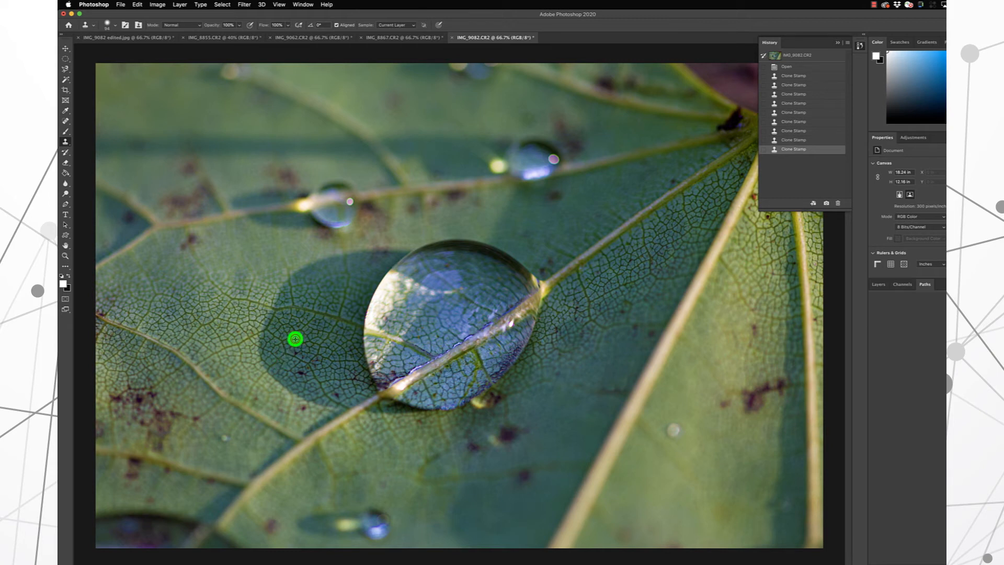
{"action": "left_click", "coordinate": [315, 359]}
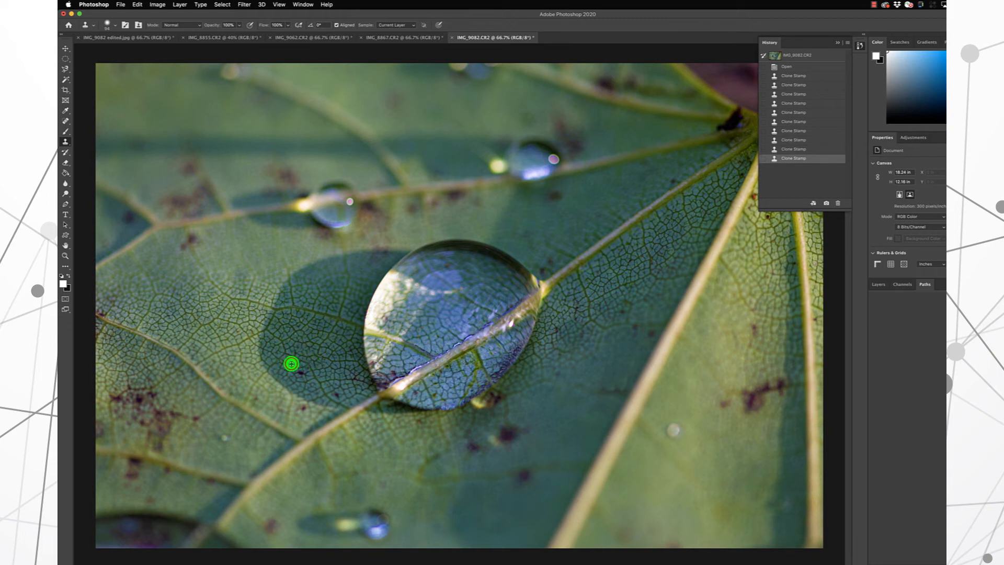
{"action": "left_click", "coordinate": [306, 372]}
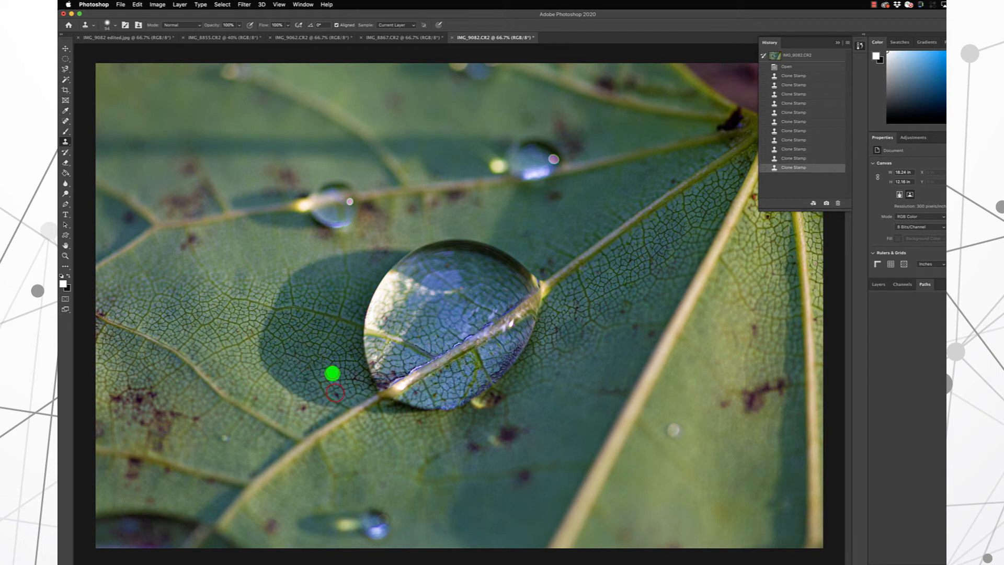
{"action": "left_click", "coordinate": [338, 395]}
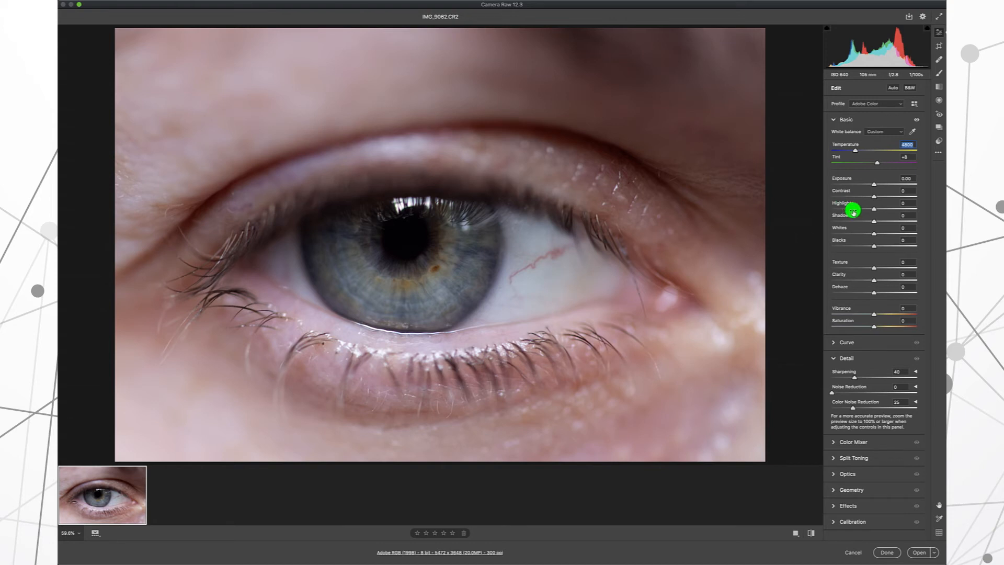
Set the eye photo's whites to +60 and contrast to -30, raise its texture, and open the image in Photoshop.
{"action": "left_click_drag", "start_coordinate": [876, 235], "coordinate": [903, 230]}
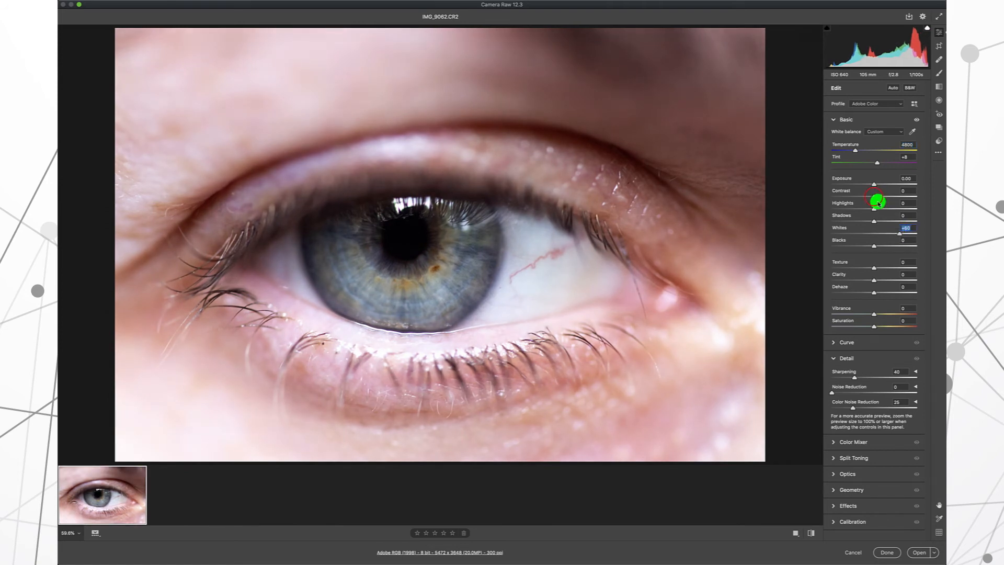
{"action": "left_click_drag", "start_coordinate": [874, 198], "coordinate": [861, 198]}
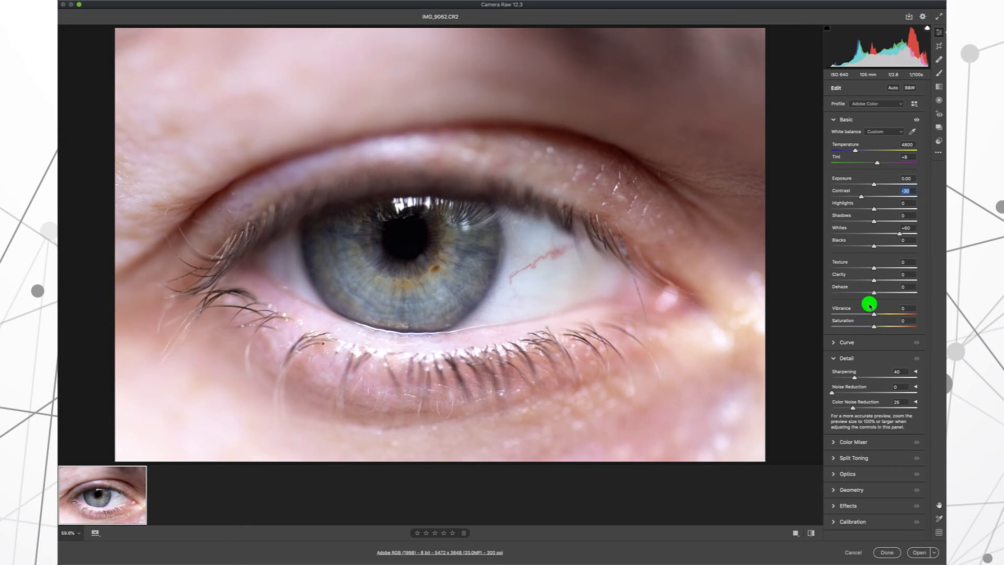
{"action": "left_click_drag", "start_coordinate": [874, 266], "coordinate": [899, 265]}
{"action": "left_click", "coordinate": [915, 552]}
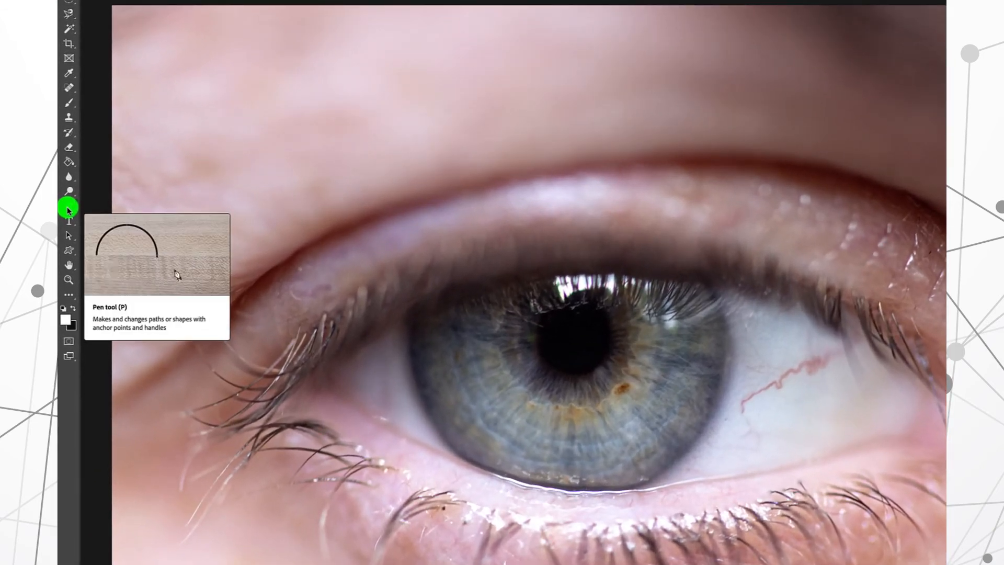
Trace the outline of the iris with the Pen tool as a closed path, following the eyelid edge.
{"action": "left_click", "coordinate": [69, 209]}
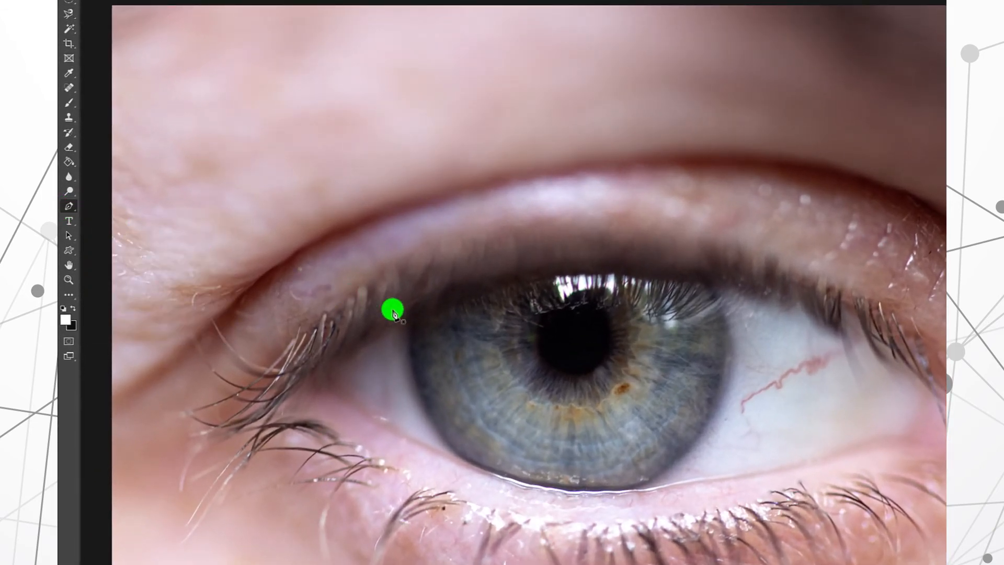
{"action": "left_click", "coordinate": [414, 315]}
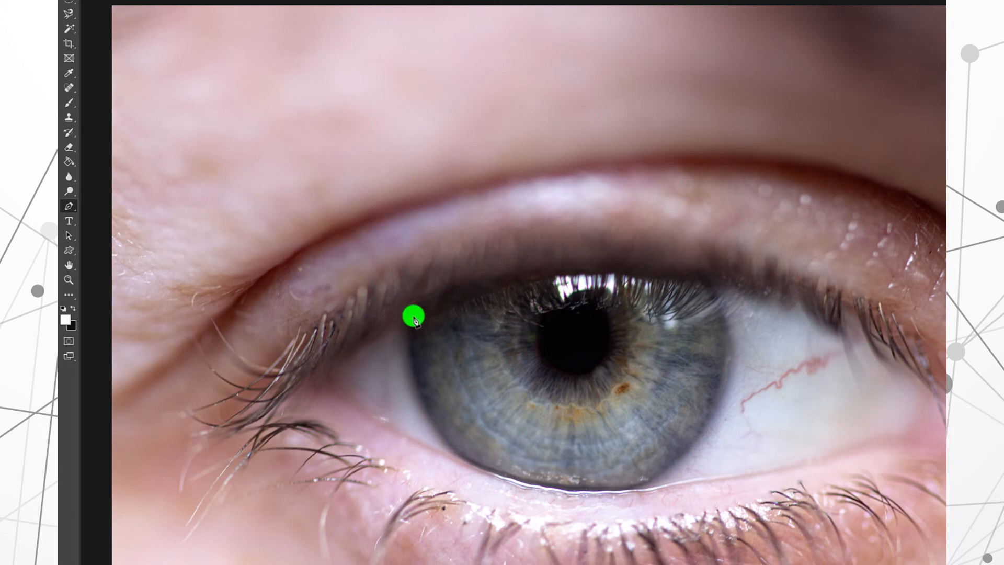
{"action": "left_click_drag", "start_coordinate": [538, 276], "coordinate": [689, 297]}
{"action": "left_click_drag", "start_coordinate": [722, 331], "coordinate": [724, 396]}
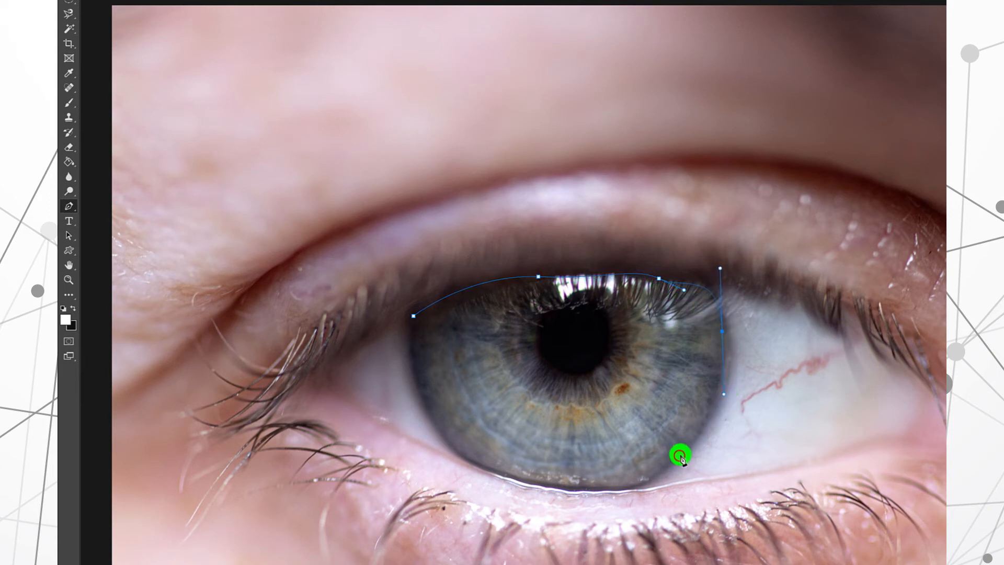
{"action": "left_click_drag", "start_coordinate": [680, 455], "coordinate": [650, 472]}
{"action": "left_click_drag", "start_coordinate": [520, 479], "coordinate": [438, 449]}
{"action": "left_click_drag", "start_coordinate": [422, 397], "coordinate": [412, 350]}
{"action": "left_click", "coordinate": [413, 317]}
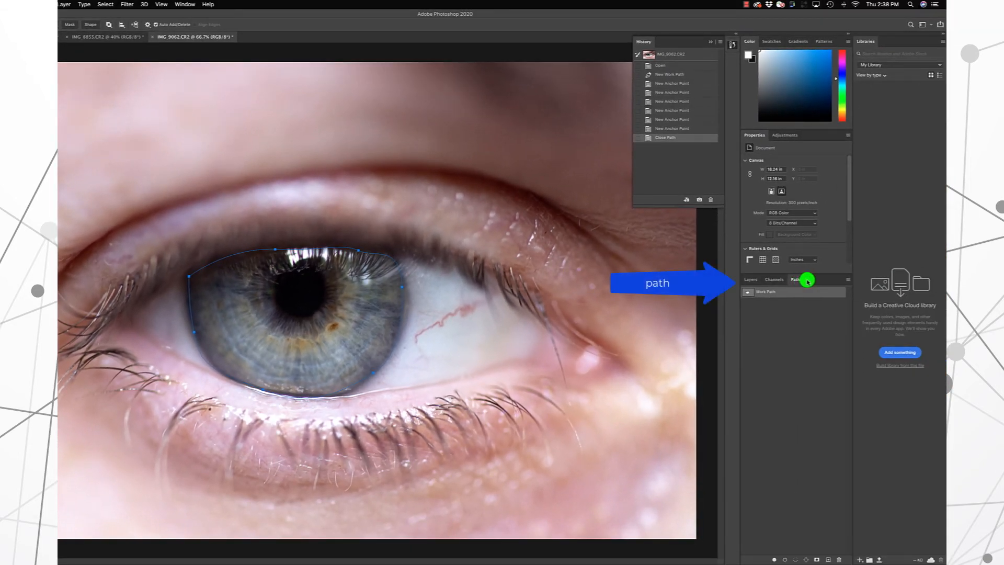
Convert the iris work path into a new anti-aliased selection.
{"action": "left_click", "coordinate": [847, 281]}
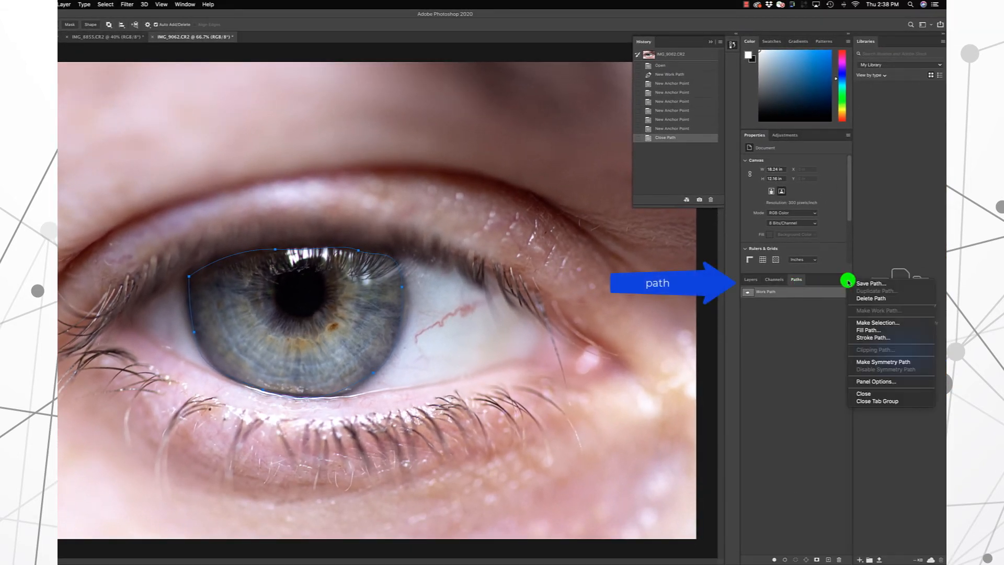
{"action": "left_click", "coordinate": [854, 323]}
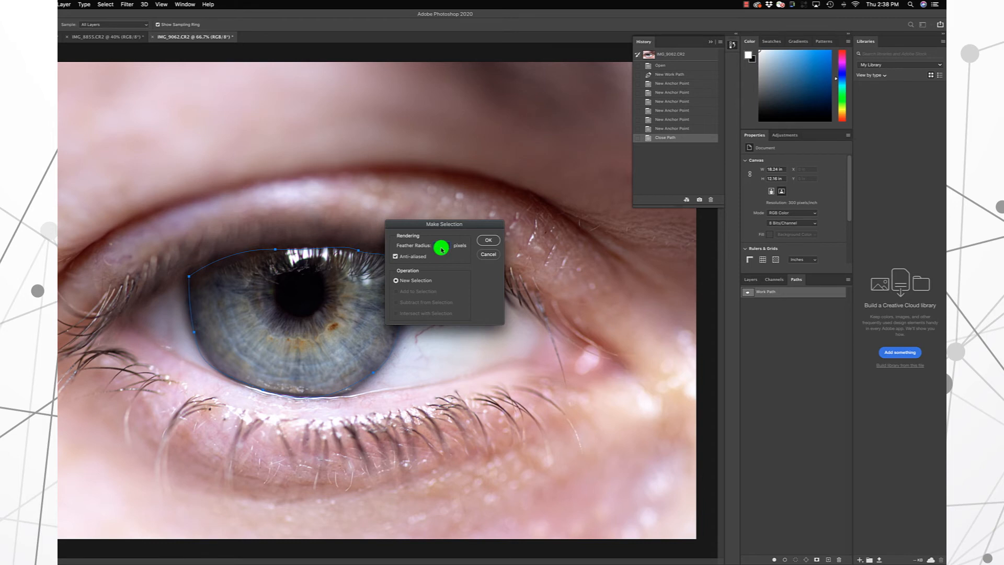
{"action": "left_click", "coordinate": [485, 242]}
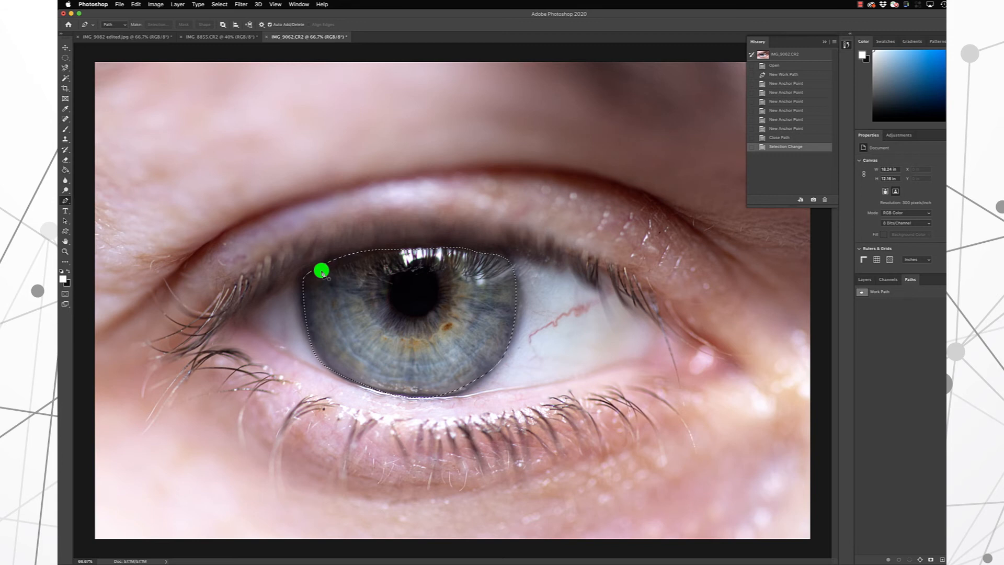
Boost the color of the selected iris by raising vibrance and saturation in a Vibrance adjustment.
{"action": "left_click", "coordinate": [156, 4]}
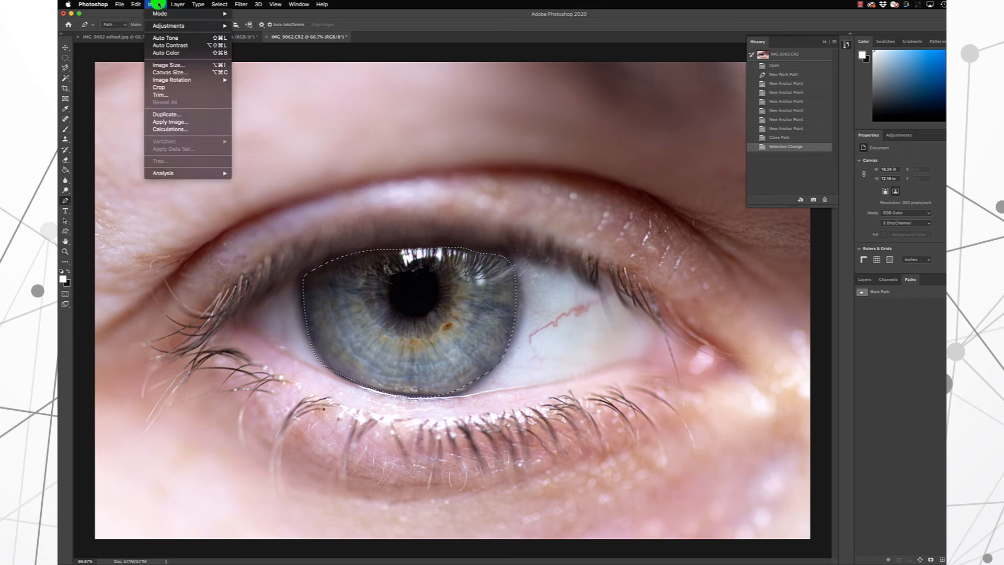
{"action": "mouse_move", "coordinate": [162, 25]}
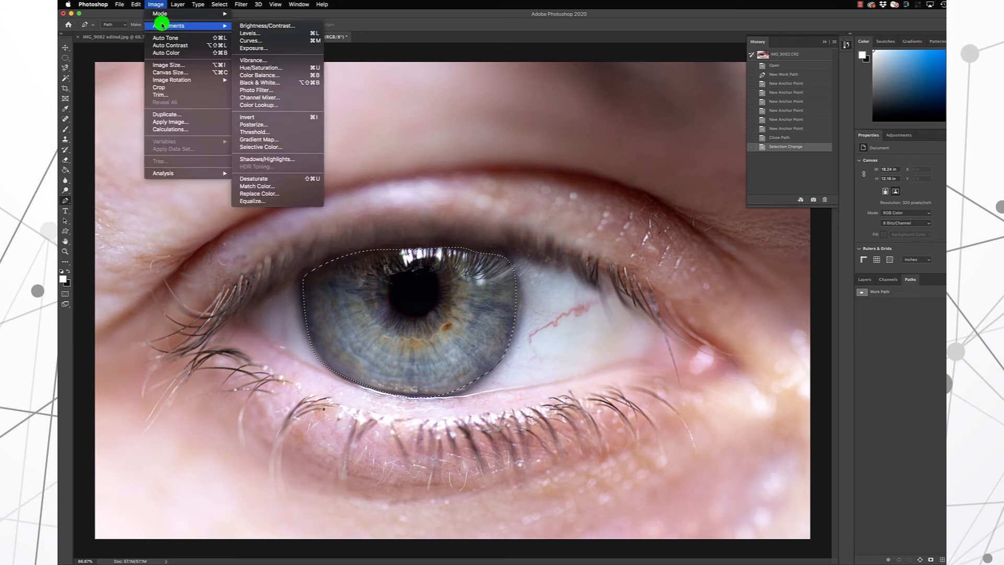
{"action": "left_click", "coordinate": [256, 61]}
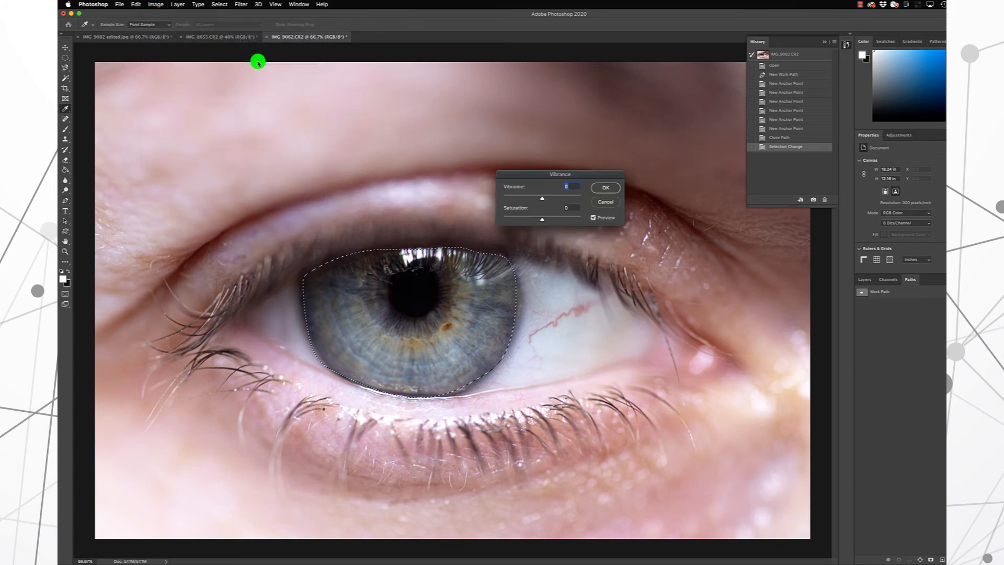
{"action": "left_click_drag", "start_coordinate": [542, 199], "coordinate": [564, 219]}
{"action": "left_click", "coordinate": [604, 188]}
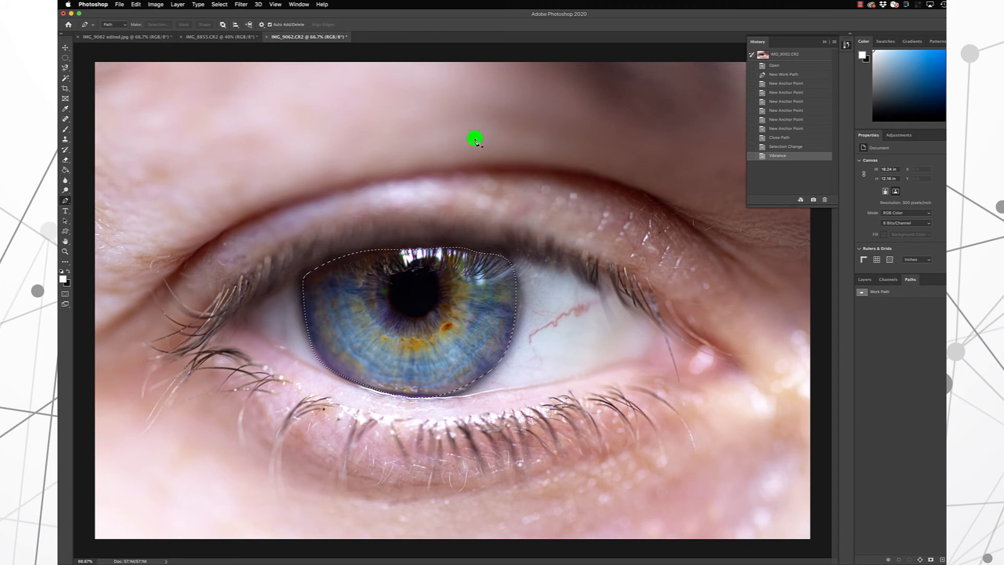
Invert the selection and reduce the saturation of everything outside the iris to -39 with Hue/Saturation.
{"action": "left_click", "coordinate": [219, 4]}
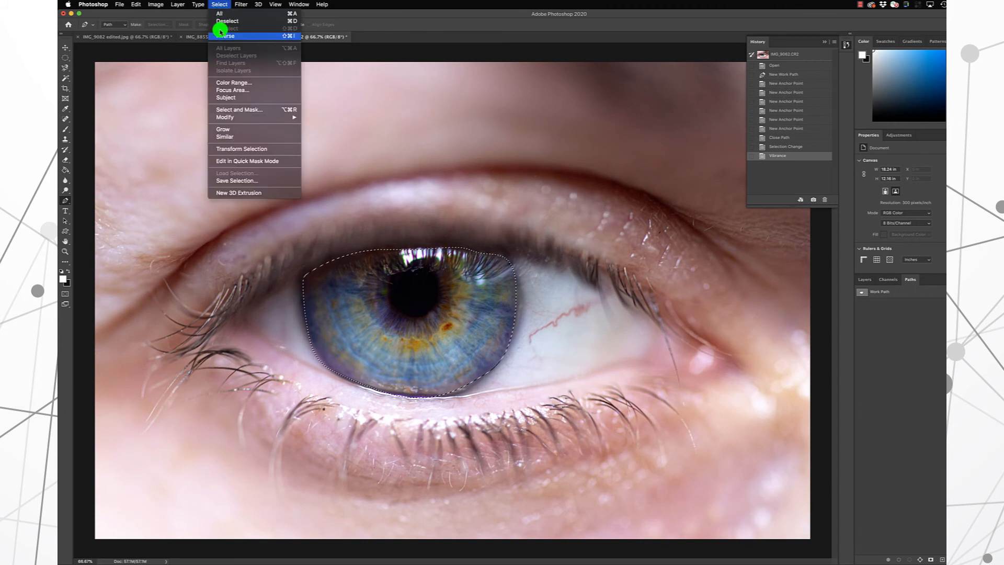
{"action": "left_click", "coordinate": [220, 37]}
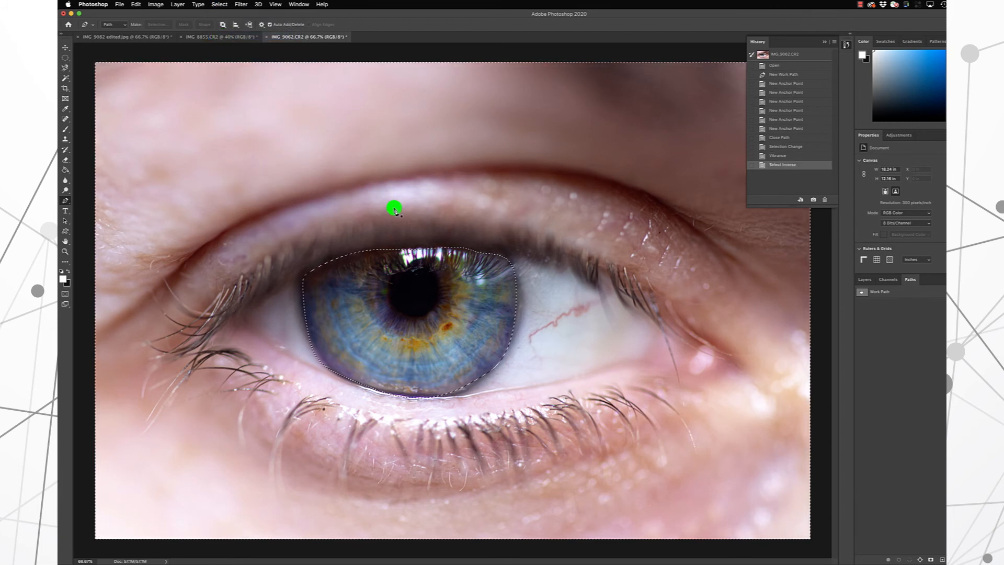
{"action": "left_click", "coordinate": [154, 4]}
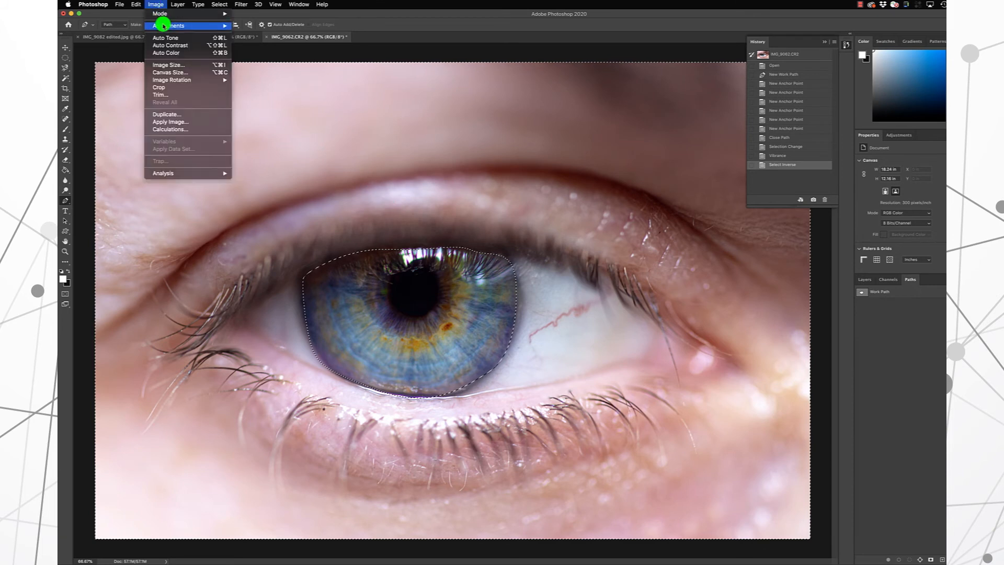
{"action": "mouse_move", "coordinate": [162, 25]}
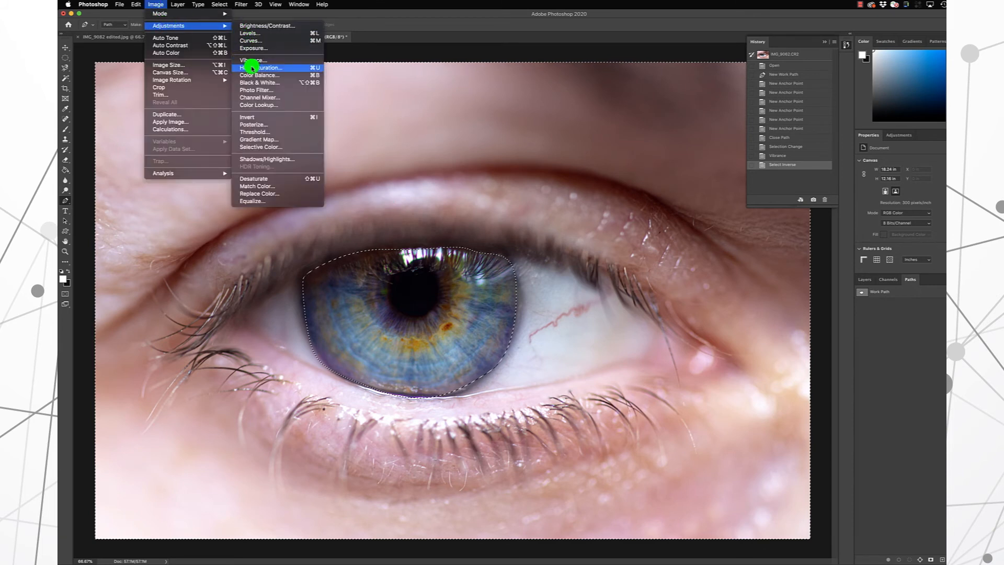
{"action": "left_click", "coordinate": [252, 67]}
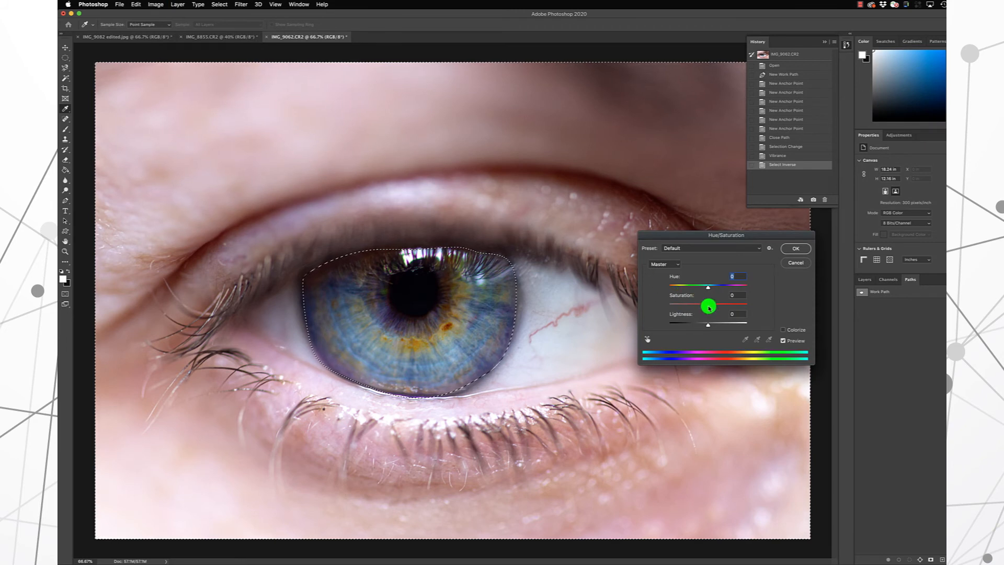
{"action": "left_click_drag", "start_coordinate": [709, 308], "coordinate": [693, 308]}
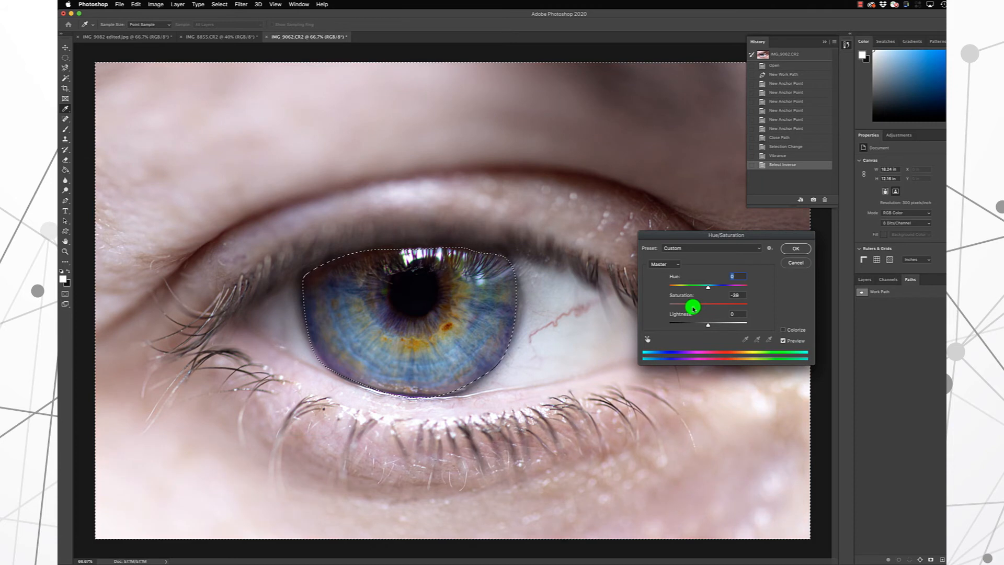
{"action": "left_click", "coordinate": [793, 248]}
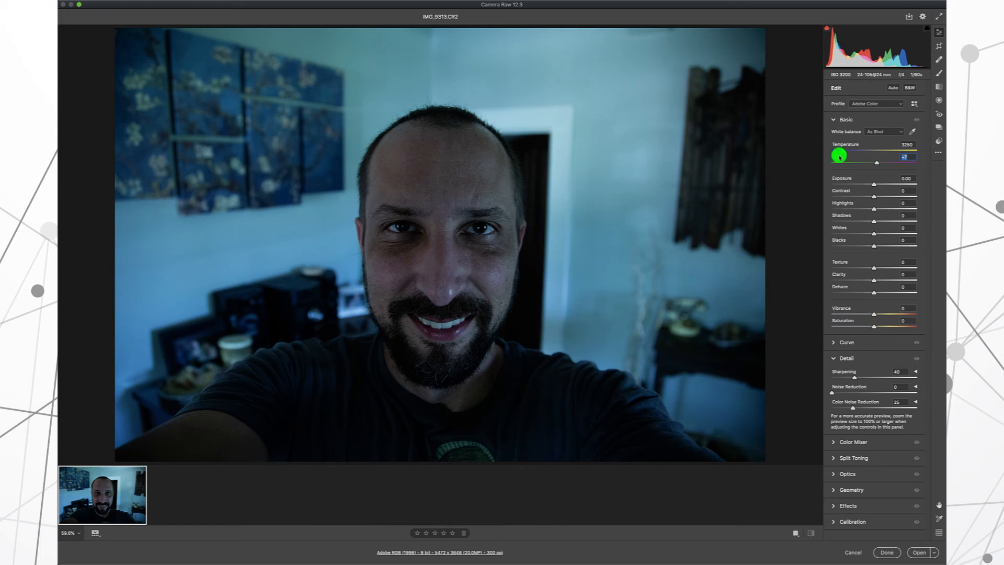
Warm the dark portrait IMG_9313.CR2 to a temperature of 3950 and raise its shadows to +62.
{"action": "left_click_drag", "start_coordinate": [841, 152], "coordinate": [848, 152]}
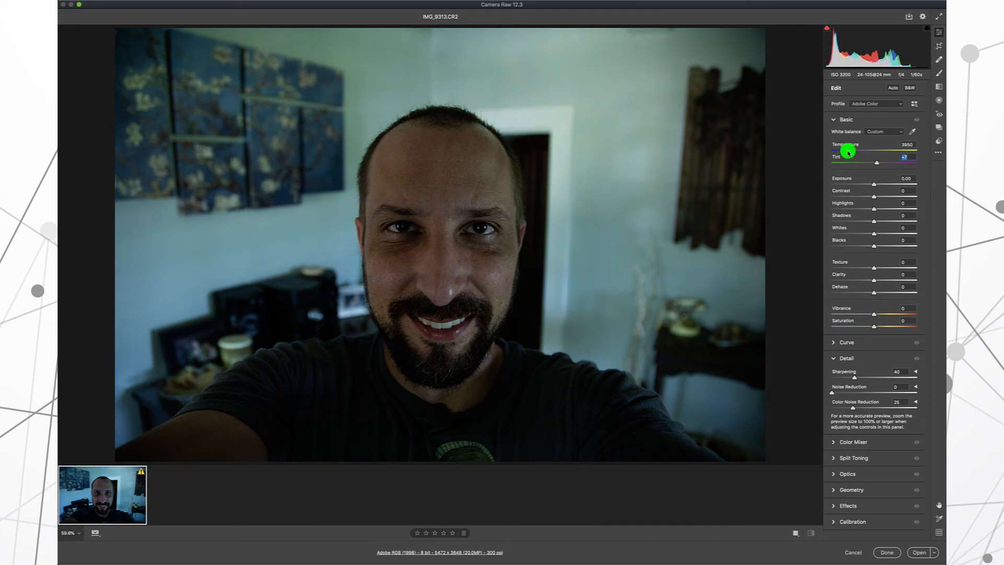
{"action": "key", "text": "Tab"}
{"action": "key", "text": "Tab"}
{"action": "key", "text": "Tab"}
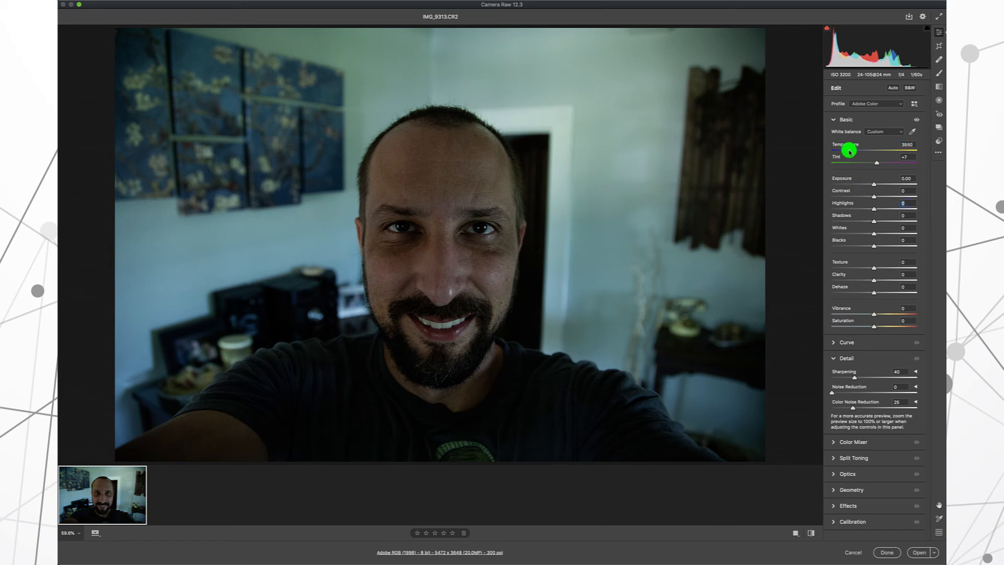
{"action": "left_click", "coordinate": [875, 221]}
{"action": "left_click_drag", "start_coordinate": [876, 222], "coordinate": [901, 218]}
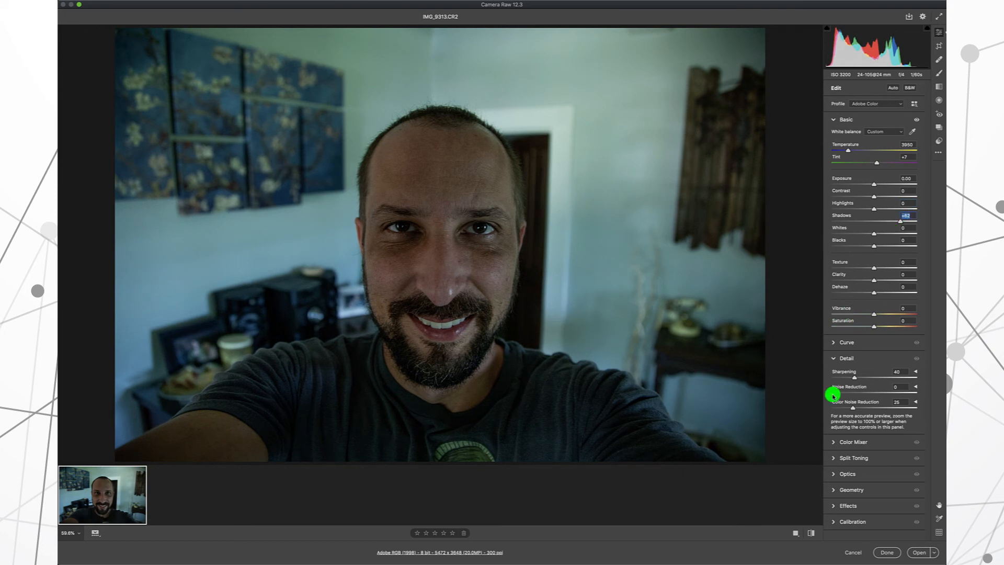
Raise the portrait's noise reduction and open the image in Photoshop.
{"action": "left_click_drag", "start_coordinate": [832, 394], "coordinate": [856, 393]}
{"action": "left_click", "coordinate": [920, 553]}
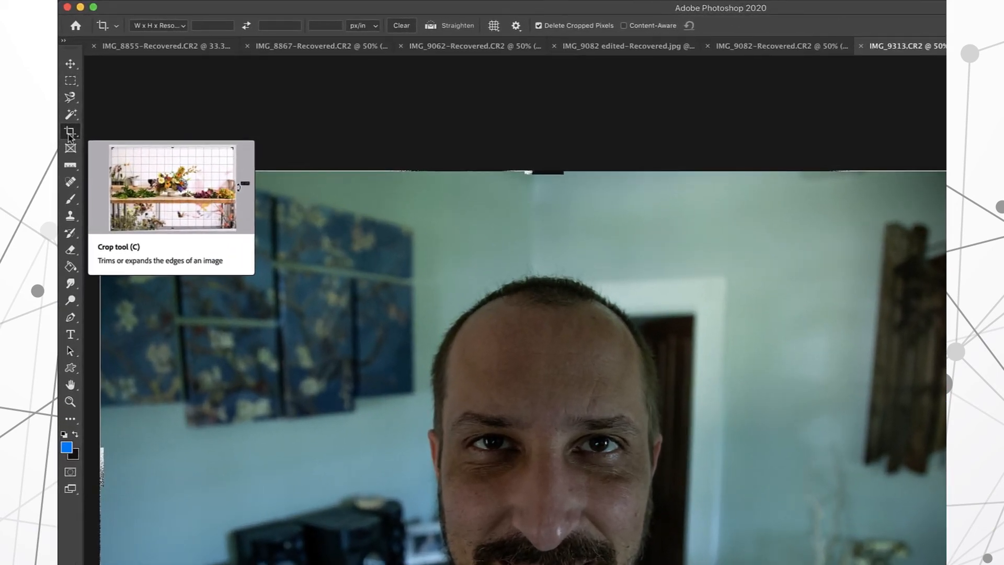
Crop the portrait to a 5:7 ratio, tightly framing the man's head and shoulders.
{"action": "left_click", "coordinate": [65, 89]}
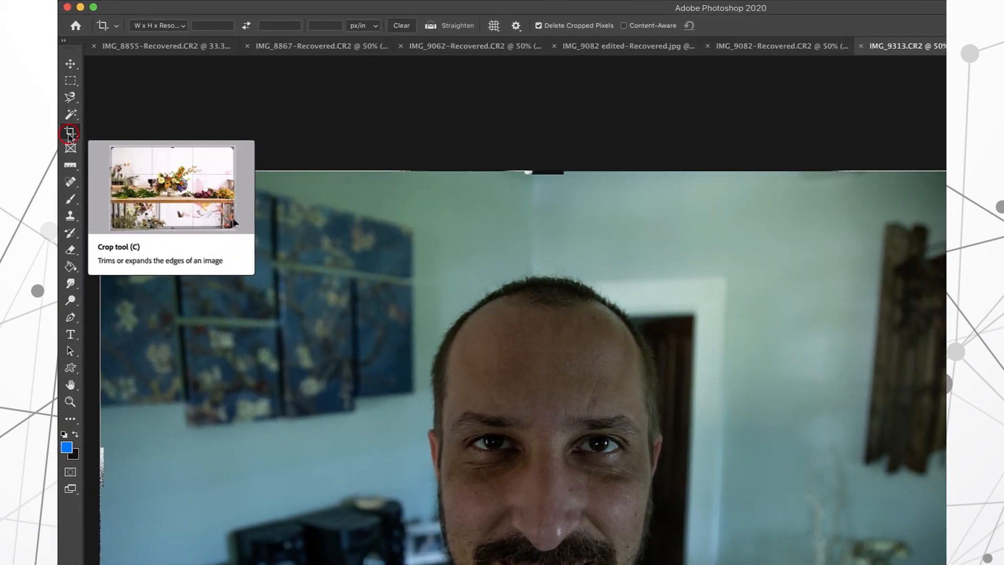
{"action": "left_click", "coordinate": [164, 26]}
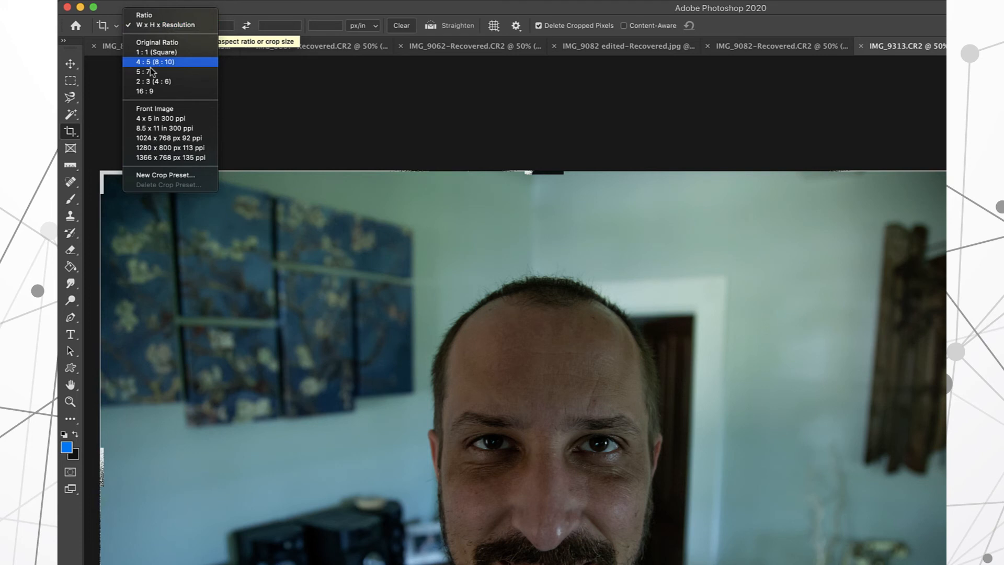
{"action": "key", "text": "Down"}
{"action": "key", "text": "Down"}
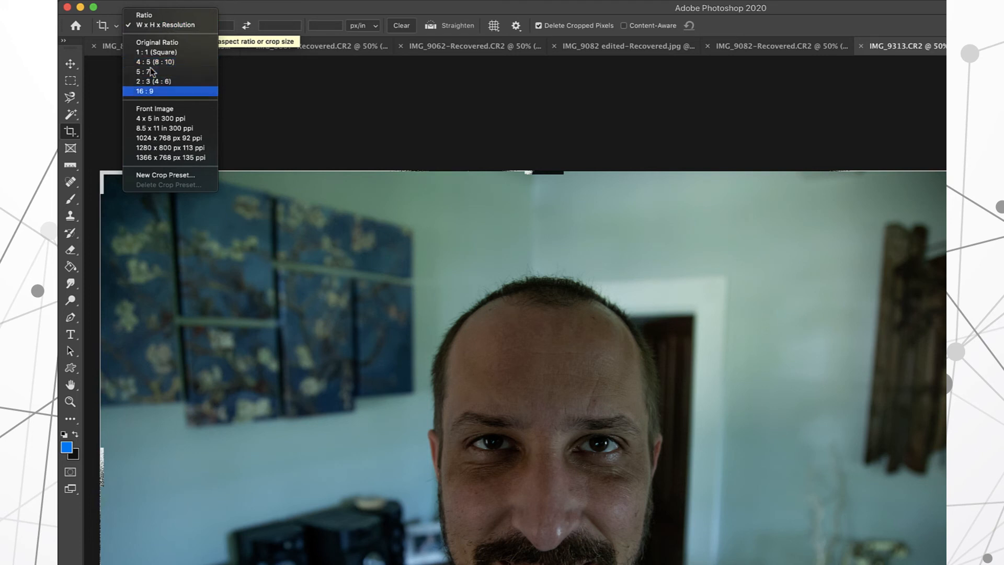
{"action": "key", "text": "Up"}
{"action": "key", "text": "Up"}
{"action": "left_click", "coordinate": [153, 70]}
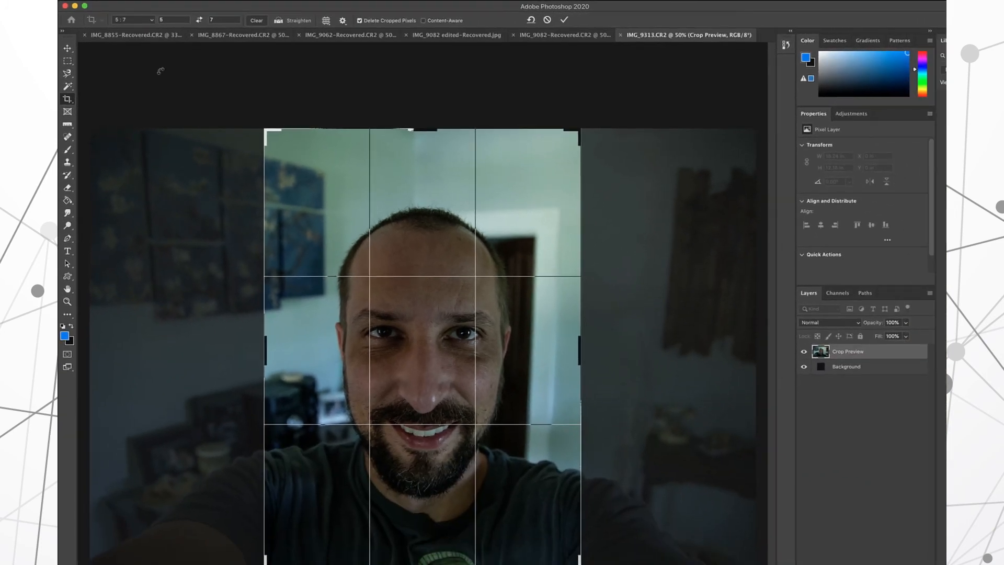
{"action": "left_click_drag", "start_coordinate": [265, 130], "coordinate": [283, 175]}
{"action": "left_click_drag", "start_coordinate": [419, 240], "coordinate": [429, 280]}
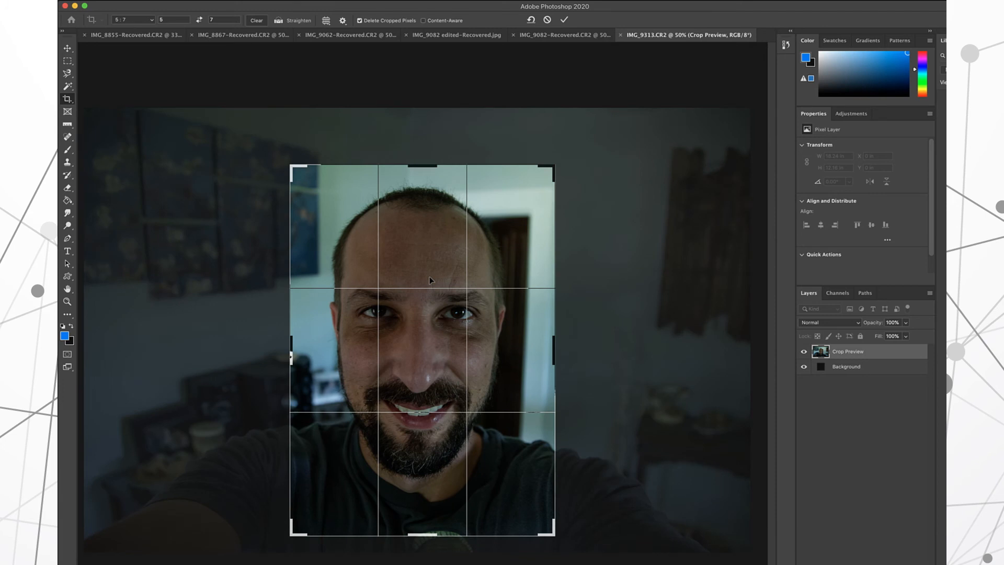
{"action": "left_click", "coordinate": [565, 20]}
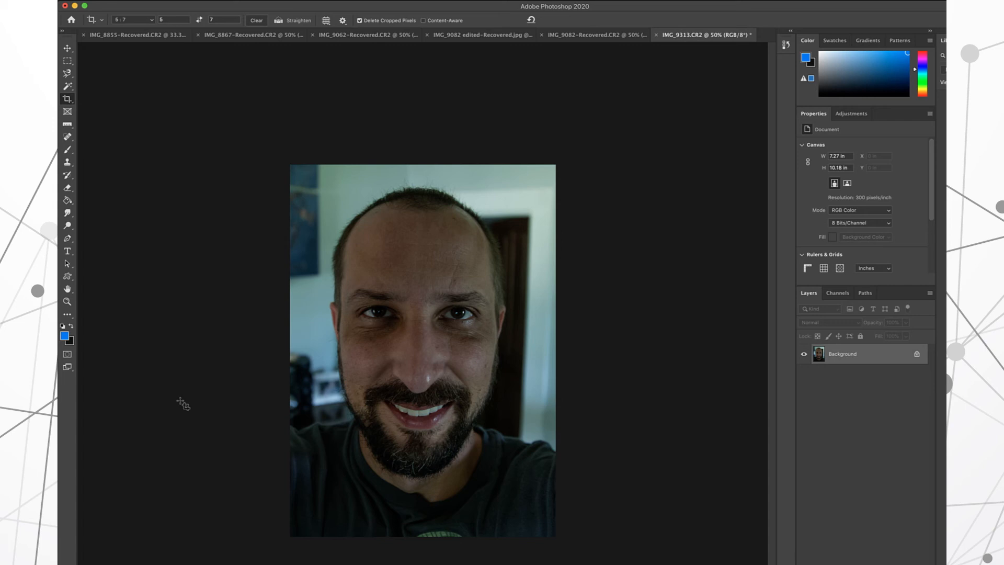
Set the foreground color to a near-white with RGB 248, 248, 248.
{"action": "left_click", "coordinate": [65, 335]}
{"action": "left_click", "coordinate": [559, 426]}
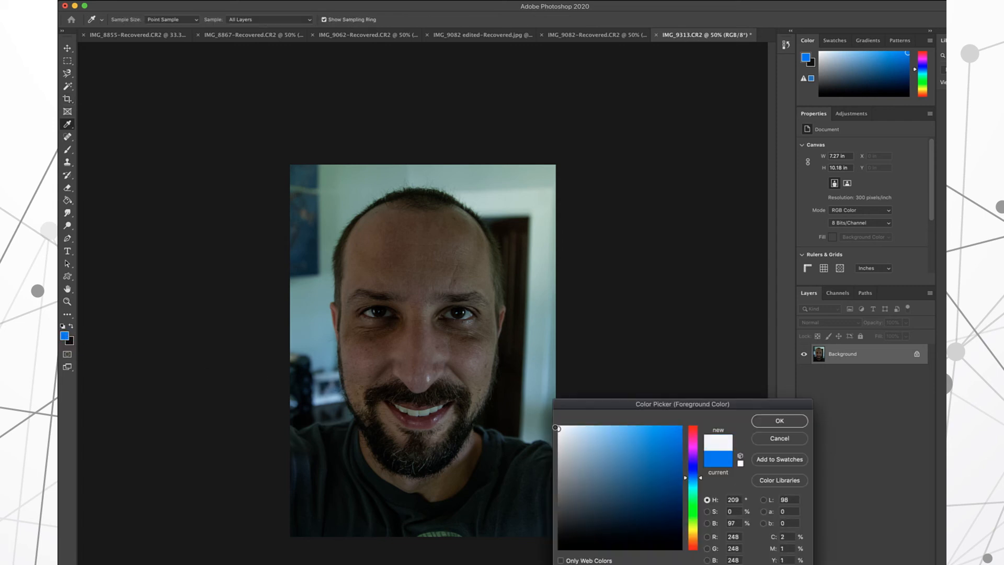
{"action": "left_click", "coordinate": [764, 422]}
{"action": "key", "text": "c"}
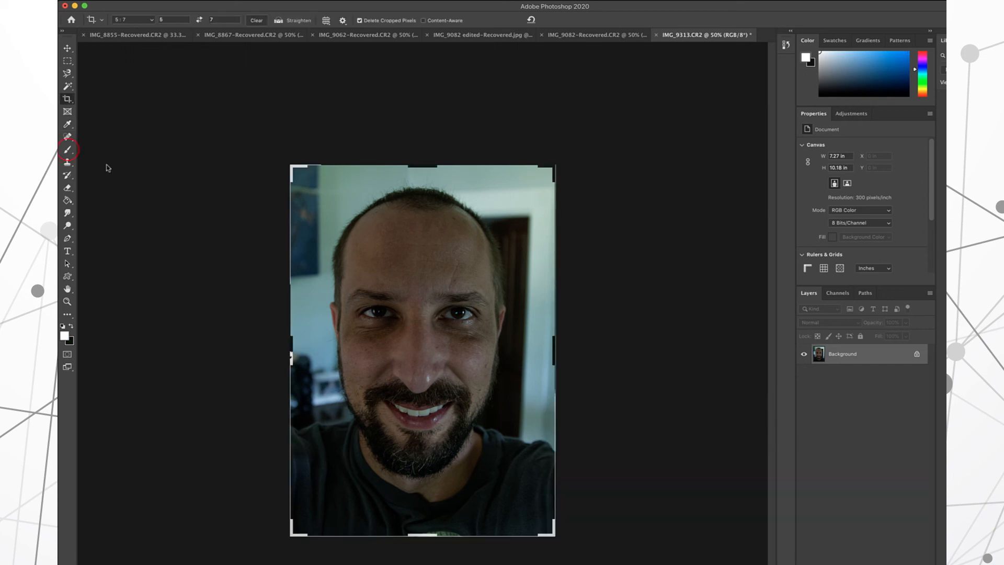
Set up the Brush tool with a soft 67 px tip and about 18% opacity.
{"action": "left_click", "coordinate": [68, 150]}
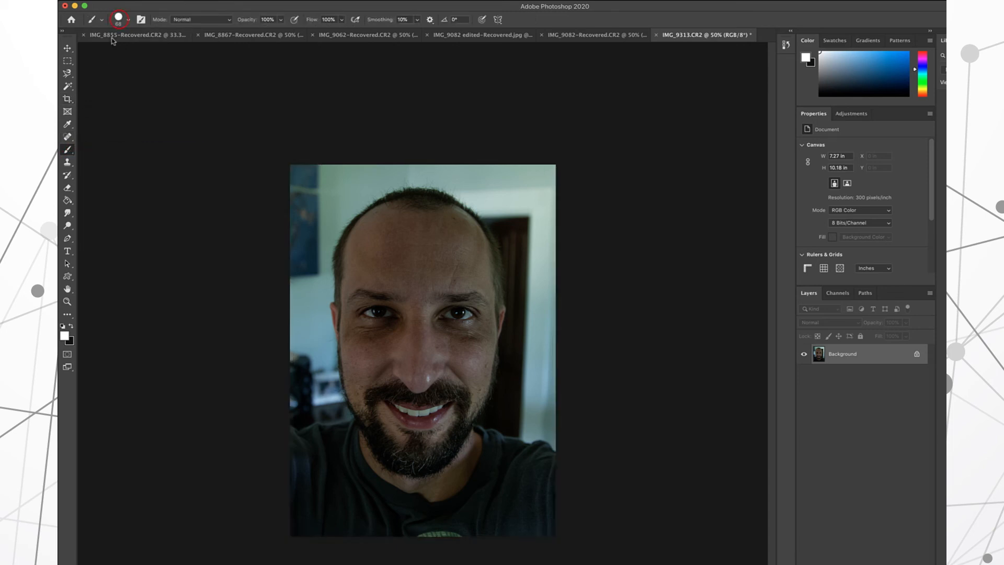
{"action": "left_click", "coordinate": [120, 19]}
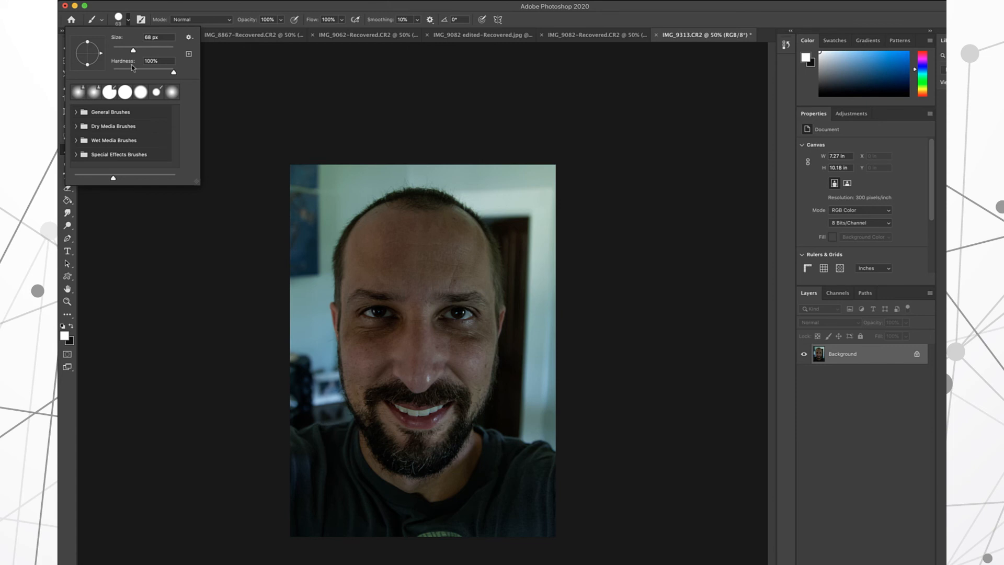
{"action": "left_click_drag", "start_coordinate": [134, 71], "coordinate": [132, 52]}
{"action": "left_click", "coordinate": [168, 6]}
{"action": "left_click", "coordinate": [253, 22]}
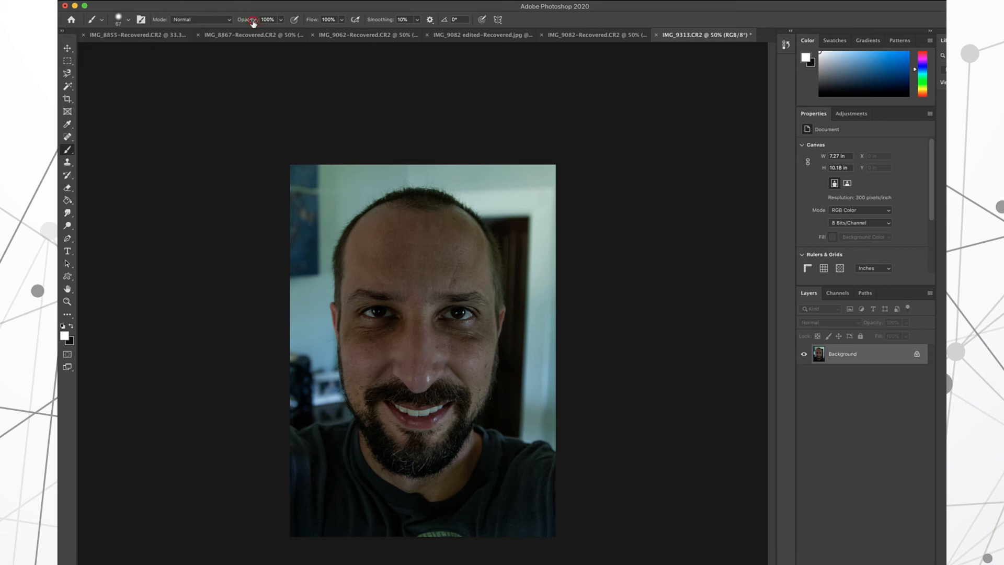
{"action": "left_click_drag", "start_coordinate": [253, 22], "coordinate": [213, 29]}
{"action": "left_click_drag", "start_coordinate": [211, 29], "coordinate": [210, 28]}
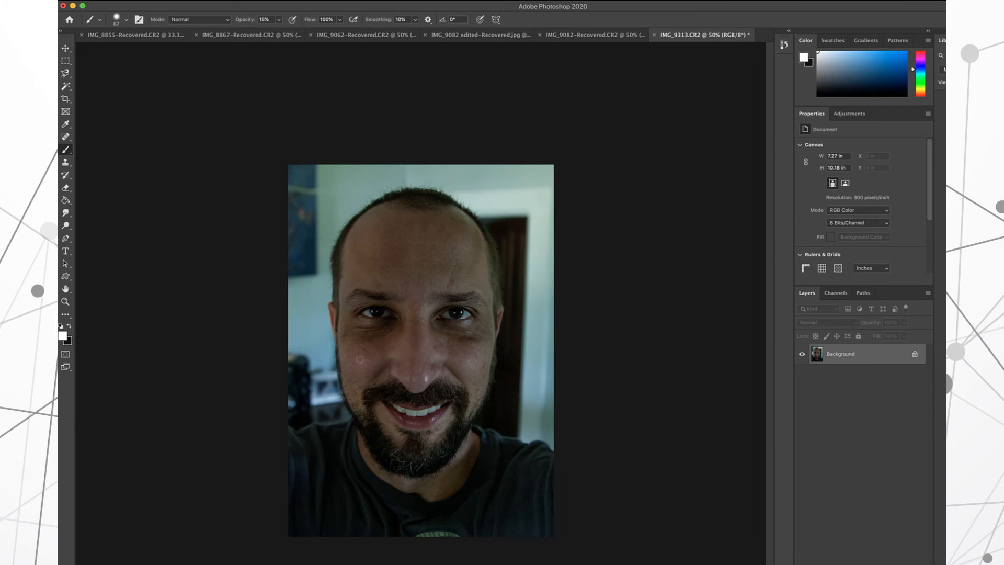
Whiten the man's teeth with light near-white brush strokes, using a tip reduced to 25 px.
{"action": "key", "text": "super+equal"}
{"action": "key", "text": "super+equal"}
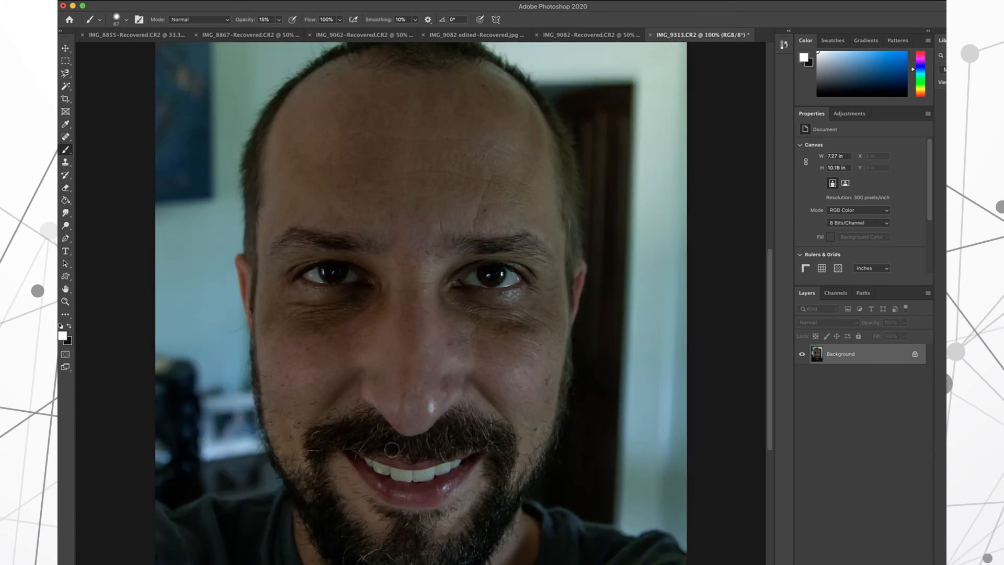
{"action": "key", "text": "super+equal"}
{"action": "left_click_drag", "start_coordinate": [393, 448], "coordinate": [422, 214]}
{"action": "left_click_drag", "start_coordinate": [417, 273], "coordinate": [417, 202]}
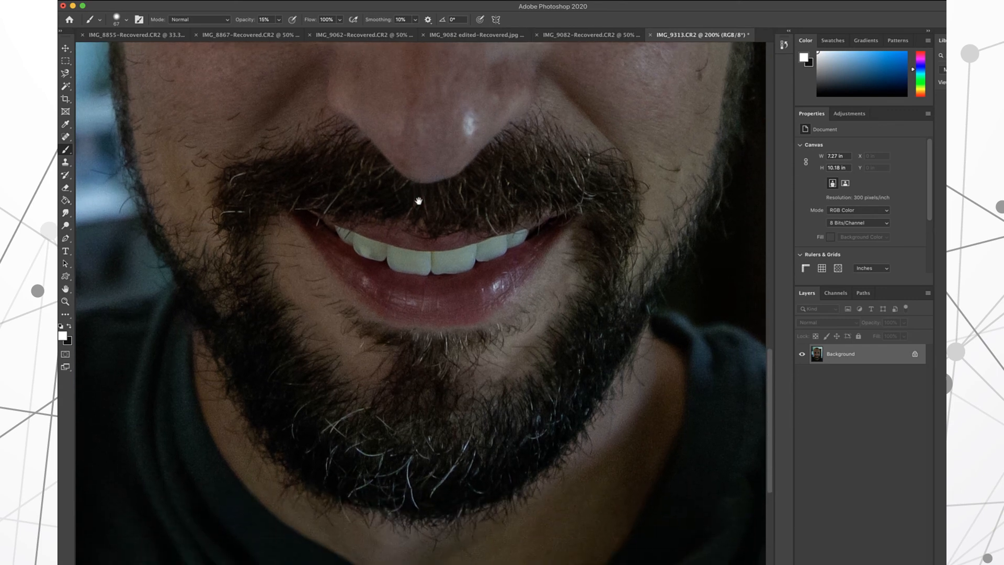
{"action": "key", "text": "bracketleft"}
{"action": "key", "text": "bracketleft"}
{"action": "key", "text": "bracketleft"}
{"action": "key", "text": "bracketleft"}
{"action": "key", "text": "bracketleft"}
{"action": "key", "text": "bracketleft"}
{"action": "key", "text": "bracketleft"}
{"action": "key", "text": "bracketleft"}
{"action": "mouse_move", "coordinate": [401, 254]}
{"action": "left_mouse_down"}
{"action": "mouse_move", "coordinate": [393, 261]}
{"action": "mouse_move", "coordinate": [427, 269]}
{"action": "mouse_move", "coordinate": [340, 232]}
{"action": "left_mouse_up"}
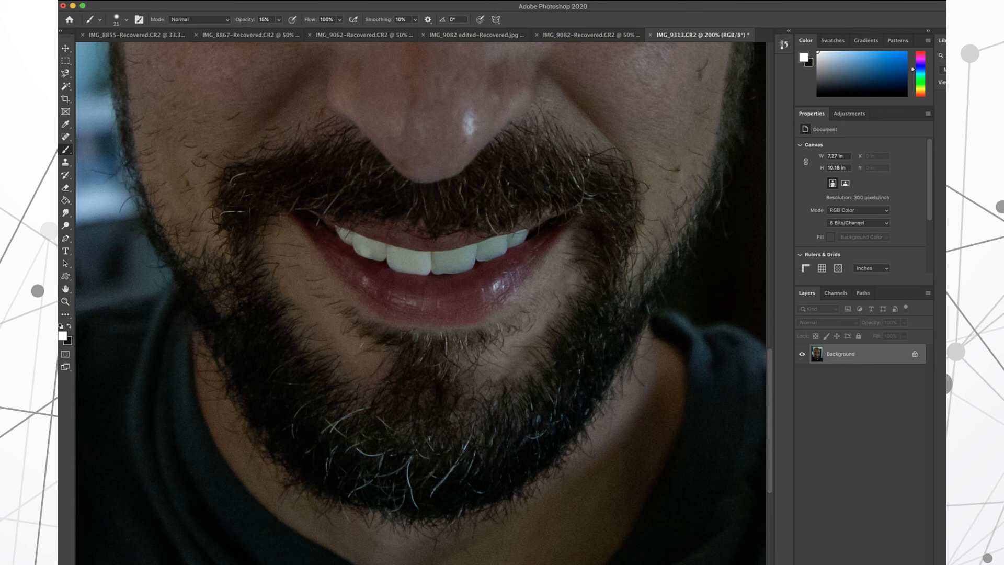
{"action": "mouse_move", "coordinate": [398, 248]}
{"action": "left_mouse_down"}
{"action": "mouse_move", "coordinate": [474, 249]}
{"action": "mouse_move", "coordinate": [447, 267]}
{"action": "mouse_move", "coordinate": [430, 263]}
{"action": "mouse_move", "coordinate": [502, 243]}
{"action": "mouse_move", "coordinate": [490, 254]}
{"action": "mouse_move", "coordinate": [520, 236]}
{"action": "left_mouse_up"}
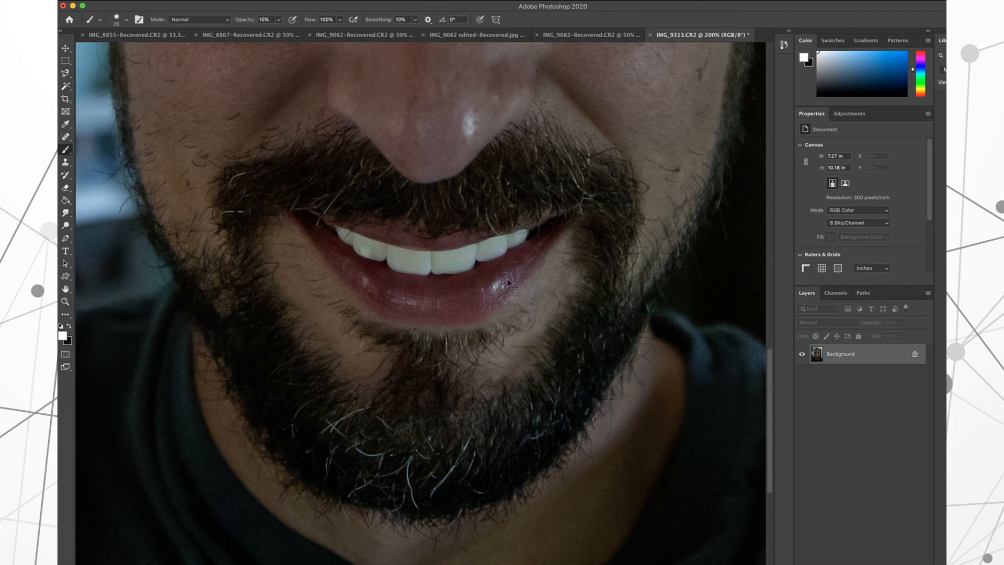
{"action": "key", "text": "super+0"}
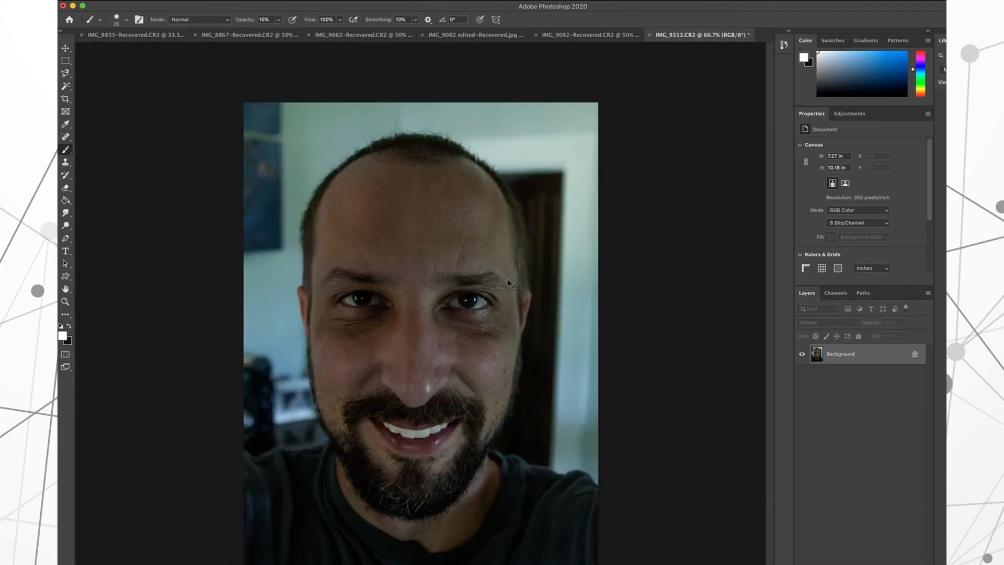
{"action": "key", "text": "super+minus"}
{"action": "key", "text": "super+plus"}
Remove the small spots high on the forehead with the Content-Aware Spot Healing Brush, using a tip smaller than 100 px.
{"action": "left_click", "coordinate": [66, 136]}
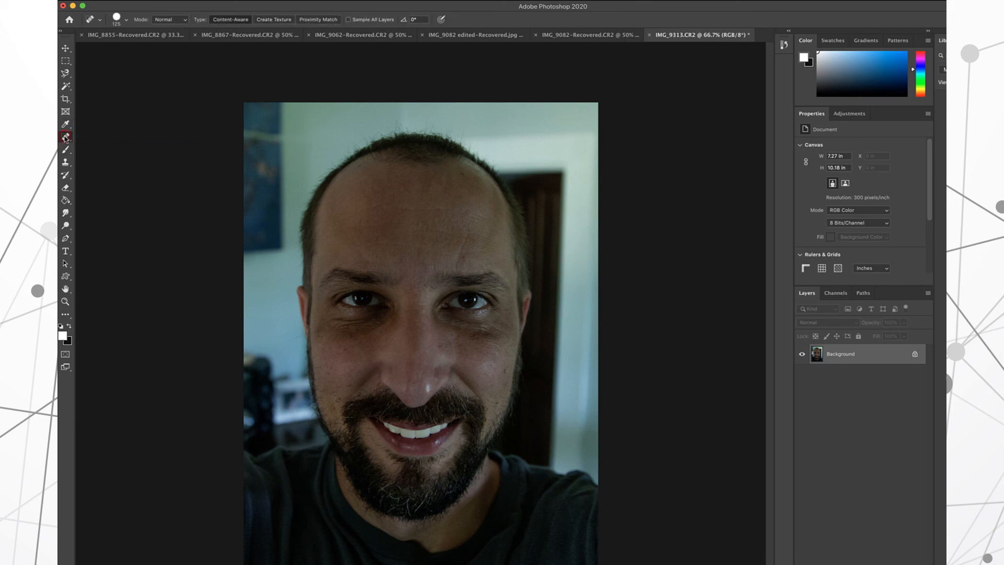
{"action": "left_click", "coordinate": [65, 137]}
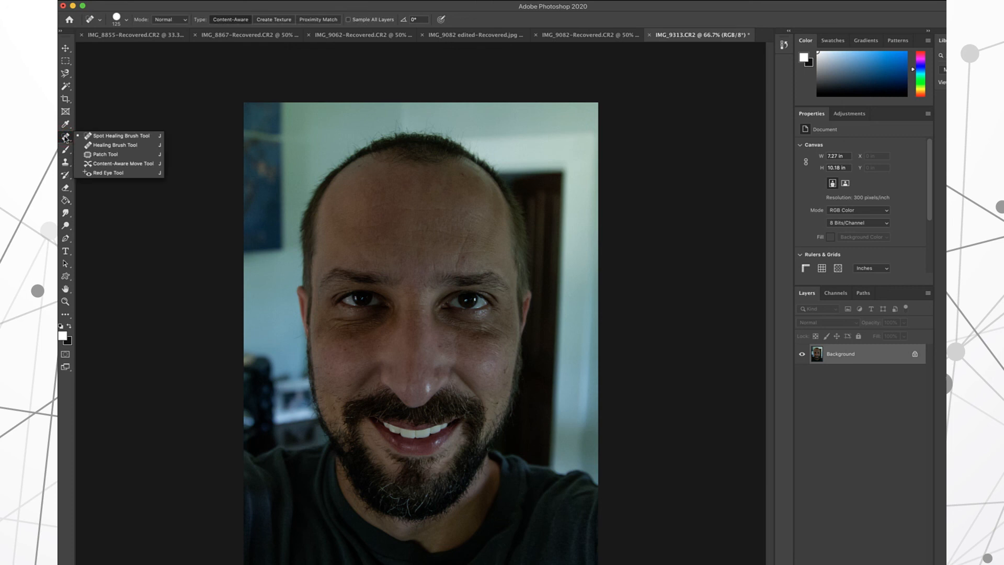
{"action": "left_click", "coordinate": [355, 185]}
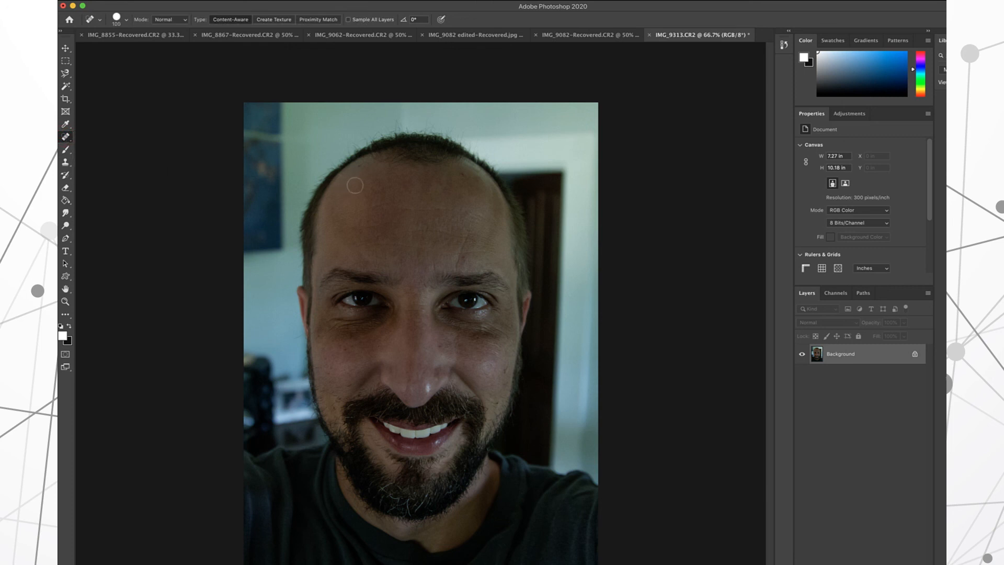
{"action": "key", "text": "bracketleft"}
{"action": "key", "text": "bracketleft"}
{"action": "key", "text": "bracketleft"}
{"action": "key", "text": "bracketleft"}
{"action": "left_click", "coordinate": [358, 166]}
{"action": "left_click", "coordinate": [460, 178]}
Heal the blemishes on both cheeks, beside the nose and along the edges of the beard.
{"action": "left_click_drag", "start_coordinate": [507, 361], "coordinate": [503, 378]}
{"action": "mouse_move", "coordinate": [328, 378]}
{"action": "left_mouse_down"}
{"action": "mouse_move", "coordinate": [320, 363]}
{"action": "mouse_move", "coordinate": [354, 381]}
{"action": "left_mouse_up"}
{"action": "left_click_drag", "start_coordinate": [495, 403], "coordinate": [499, 393]}
{"action": "left_click_drag", "start_coordinate": [440, 346], "coordinate": [433, 349]}
{"action": "left_click_drag", "start_coordinate": [356, 353], "coordinate": [349, 351]}
Heal the crease above the eyebrow and smooth the lines across the forehead.
{"action": "left_click", "coordinate": [464, 258]}
{"action": "mouse_move", "coordinate": [366, 246]}
{"action": "left_mouse_down"}
{"action": "mouse_move", "coordinate": [415, 248]}
{"action": "mouse_move", "coordinate": [419, 231]}
{"action": "mouse_move", "coordinate": [455, 234]}
{"action": "mouse_move", "coordinate": [449, 210]}
{"action": "mouse_move", "coordinate": [353, 214]}
{"action": "mouse_move", "coordinate": [401, 207]}
{"action": "left_mouse_up"}
{"action": "left_click_drag", "start_coordinate": [457, 267], "coordinate": [475, 218]}
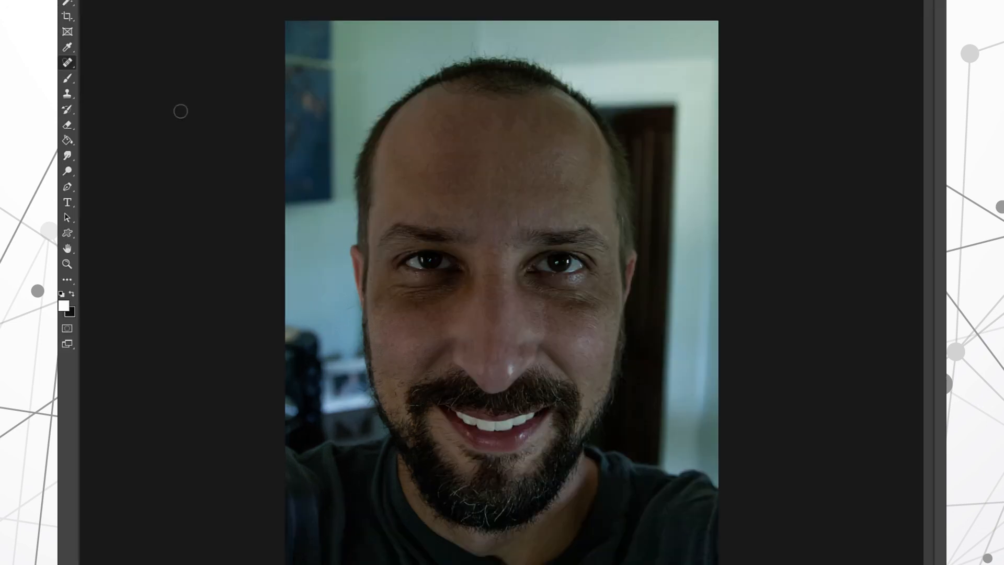
Sample a dark area at the side of the beard with the Clone Stamp tool.
{"action": "left_click", "coordinate": [67, 94]}
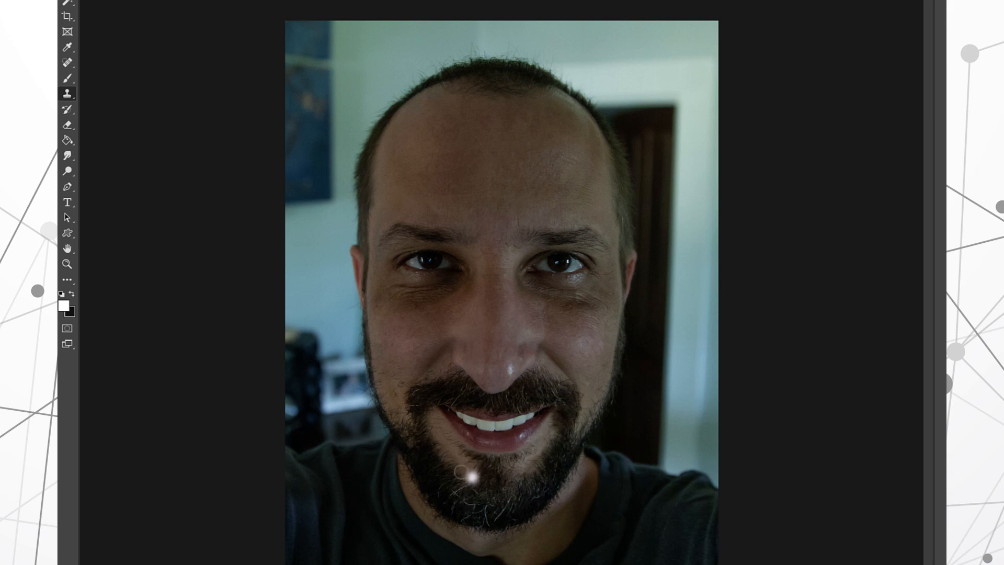
{"action": "left_click", "coordinate": [429, 489], "text": "alt"}
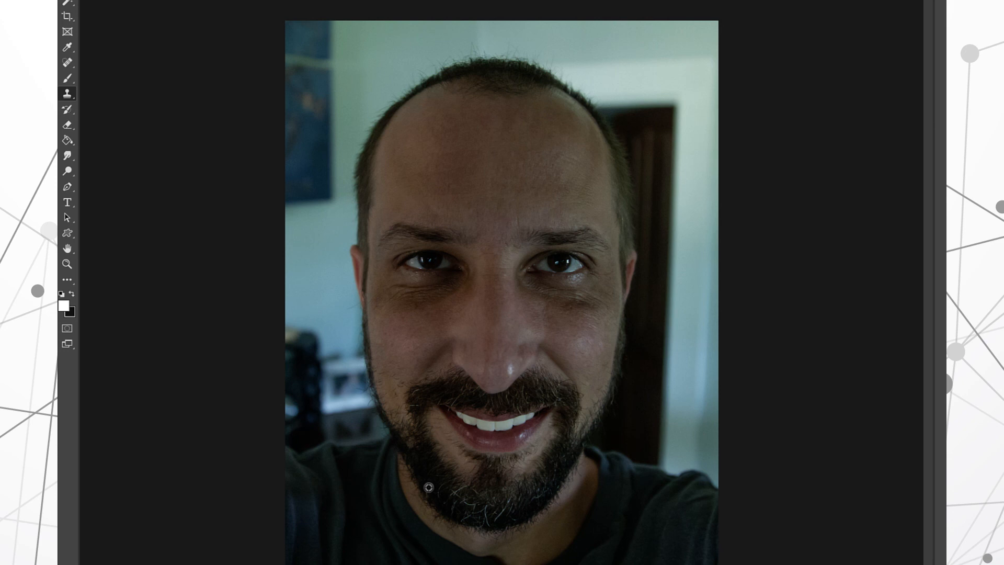